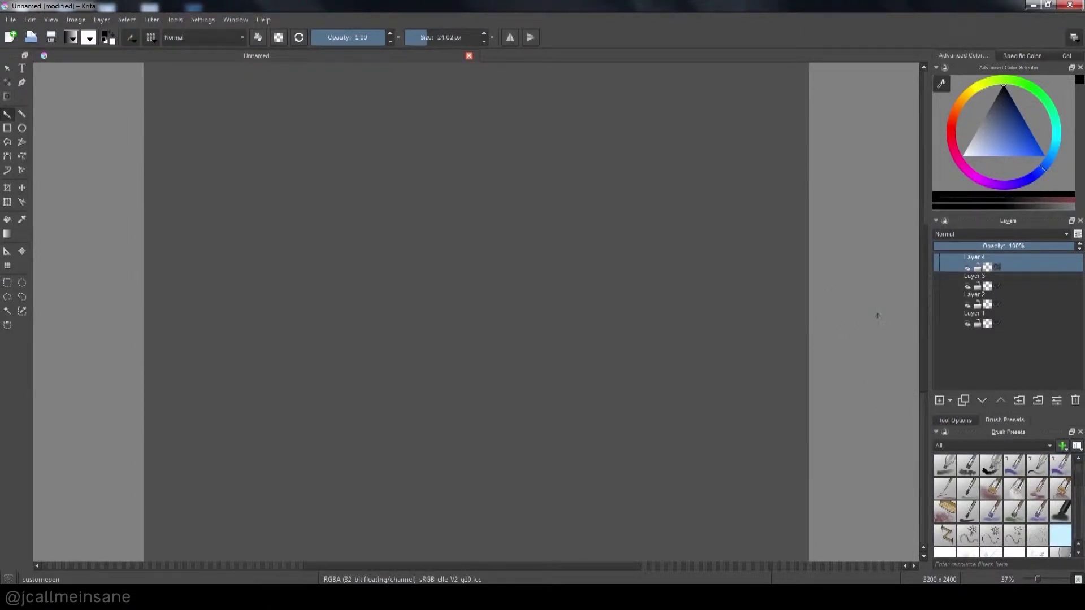
# Bring up the pop-up palette of colours and brush presets over the blank four-layer canvas
pyautogui.moveTo(920, 310)
pyautogui.mouseDown()
pyautogui.moveTo(922, 270)
pyautogui.moveTo(926, 320)
pyautogui.moveTo(925, 310)
pyautogui.mouseUp()
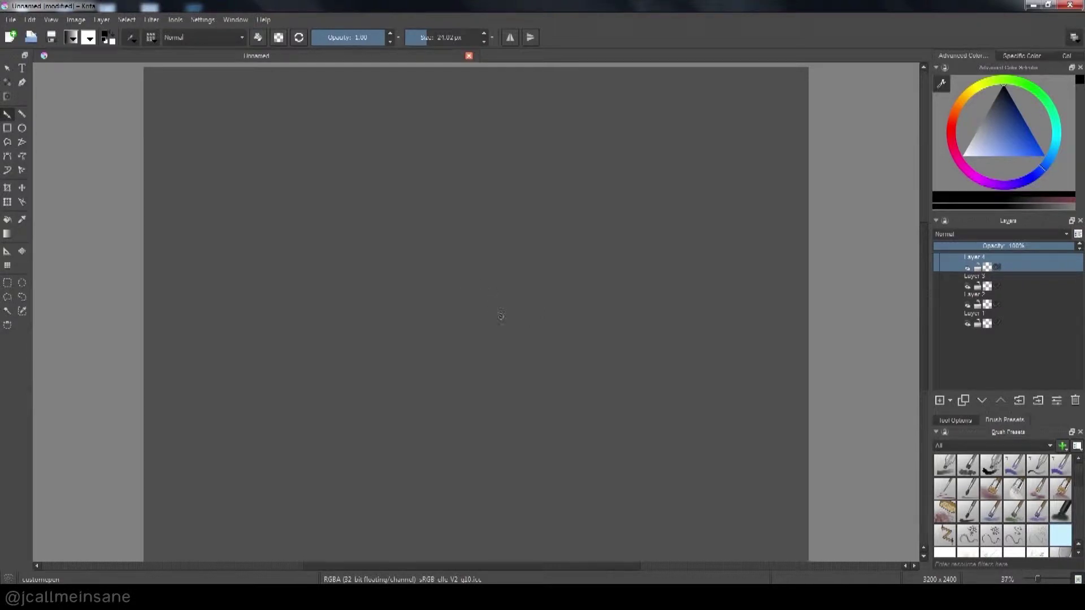
pyautogui.rightClick(494, 293)
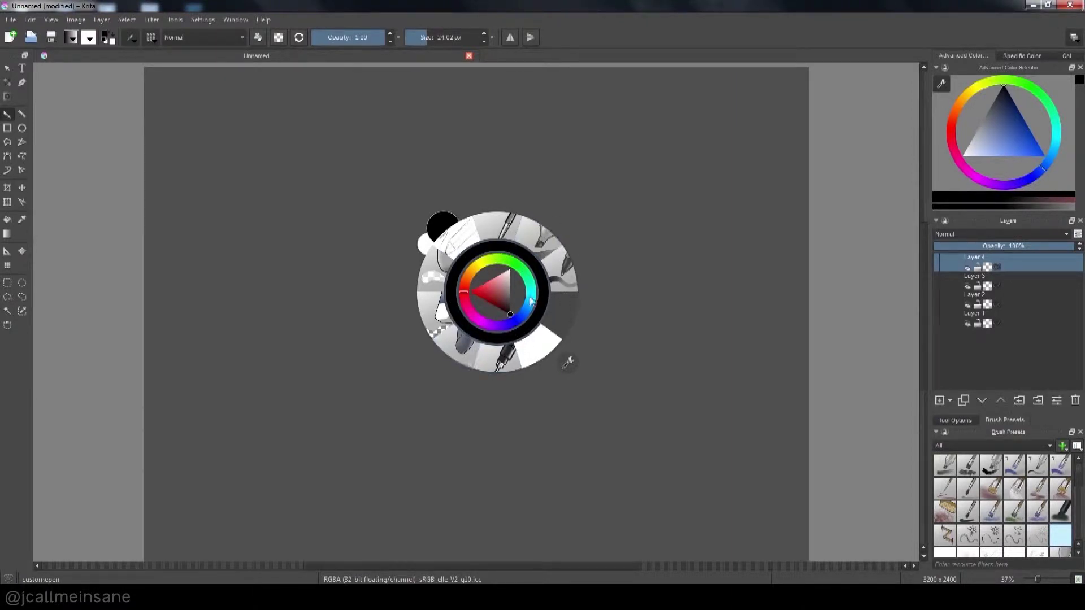
# Pick a colour and paint a blue S-shaped squiggle near the centre with Basic_tip_default
pyautogui.click(495, 289)
pyautogui.moveTo(472, 271)
pyautogui.mouseDown()
pyautogui.moveTo(505, 260)
pyautogui.moveTo(527, 289)
pyautogui.moveTo(515, 323)
pyautogui.mouseUp()
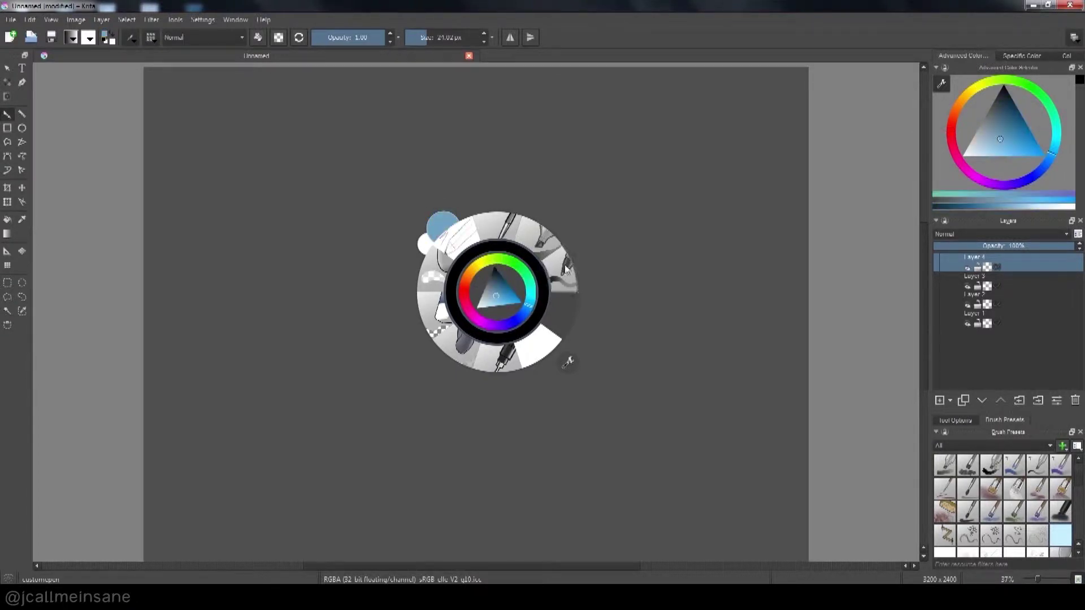
pyautogui.click(563, 264)
pyautogui.moveTo(500, 253)
pyautogui.mouseDown()
pyautogui.moveTo(540, 227)
pyautogui.moveTo(587, 284)
pyautogui.moveTo(564, 340)
pyautogui.mouseUp()
# Draw a thin looping line below the squiggle with the Ink_gpen_10 pen
pyautogui.rightClick(516, 342)
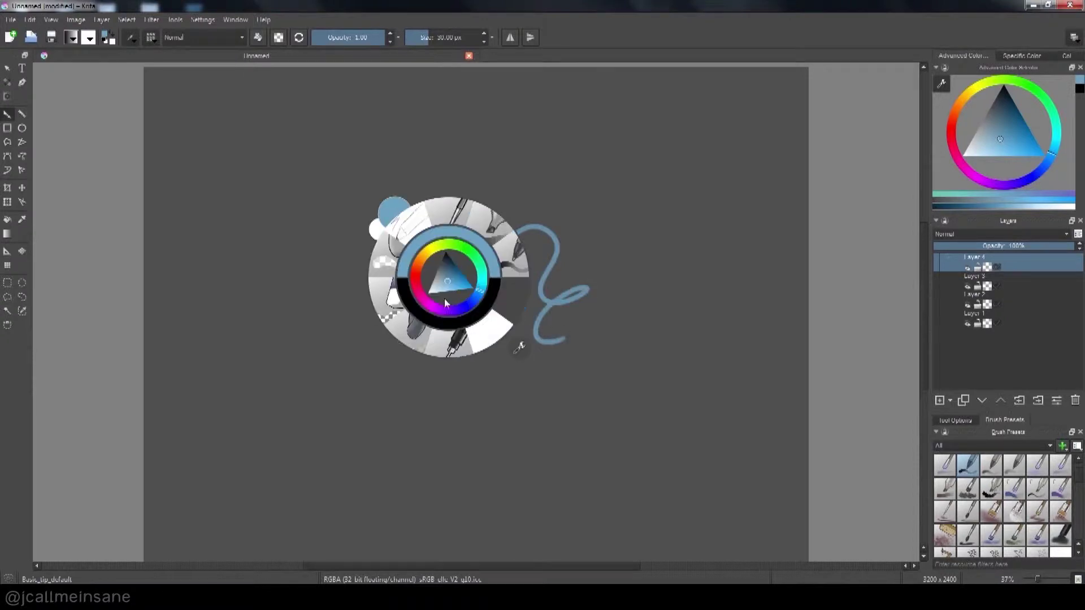
pyautogui.click(450, 355)
pyautogui.moveTo(491, 322); pyautogui.dragTo(537, 355)
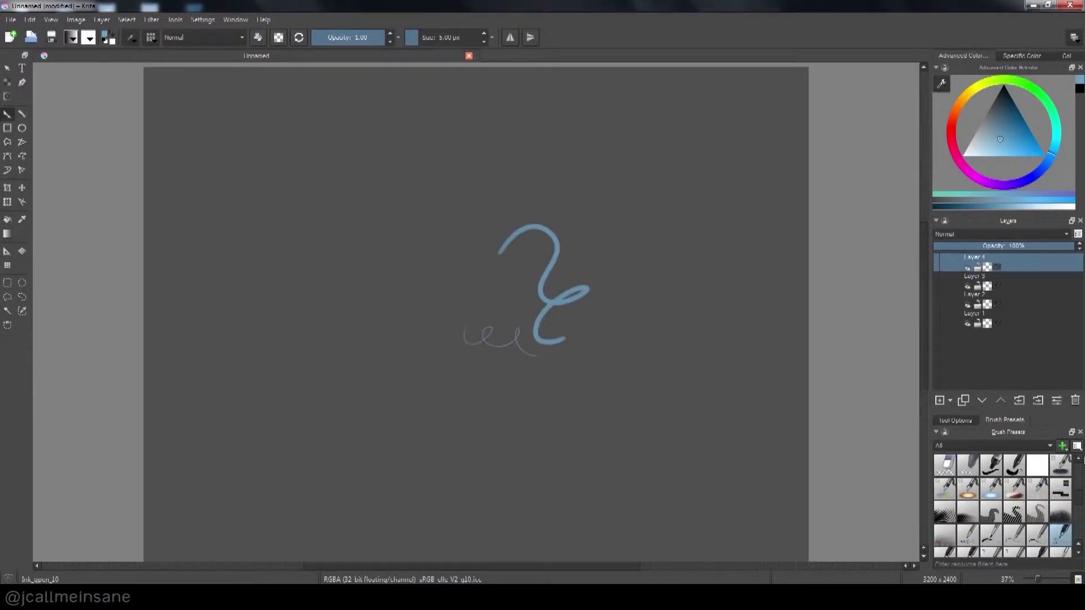
pyautogui.scroll(-3, 1074, 491)
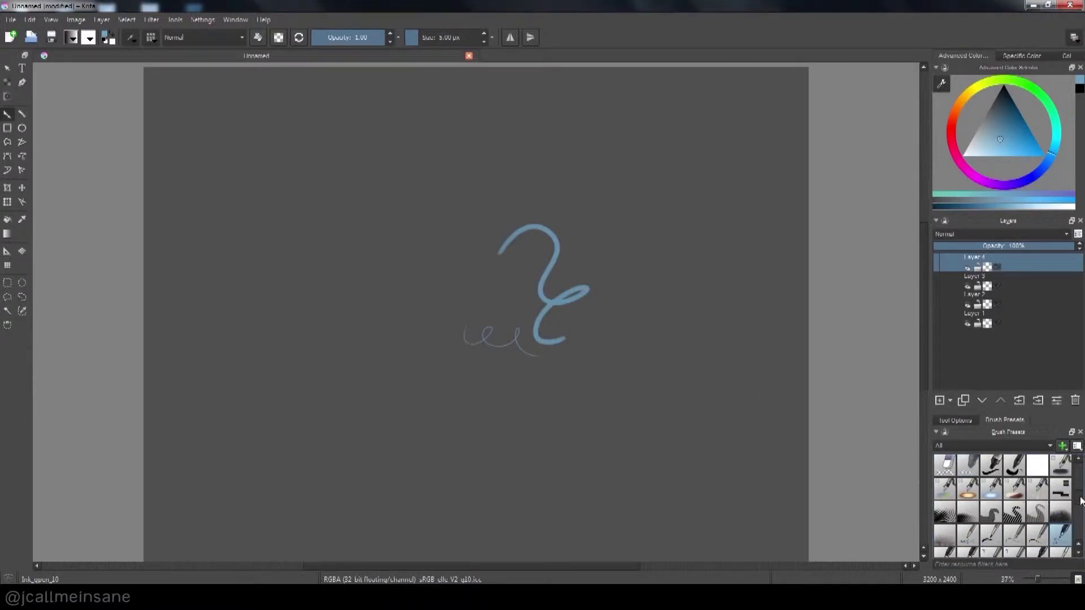
# Erase gaps into the top of the blue stroke with Eraser_hard
pyautogui.rightClick(477, 294)
pyautogui.click(552, 364)
pyautogui.moveTo(537, 226)
pyautogui.mouseDown()
pyautogui.moveTo(513, 242)
pyautogui.moveTo(541, 297)
pyautogui.moveTo(591, 288)
pyautogui.moveTo(537, 327)
pyautogui.mouseUp()
pyautogui.rightClick(453, 317)
pyautogui.click(411, 339)
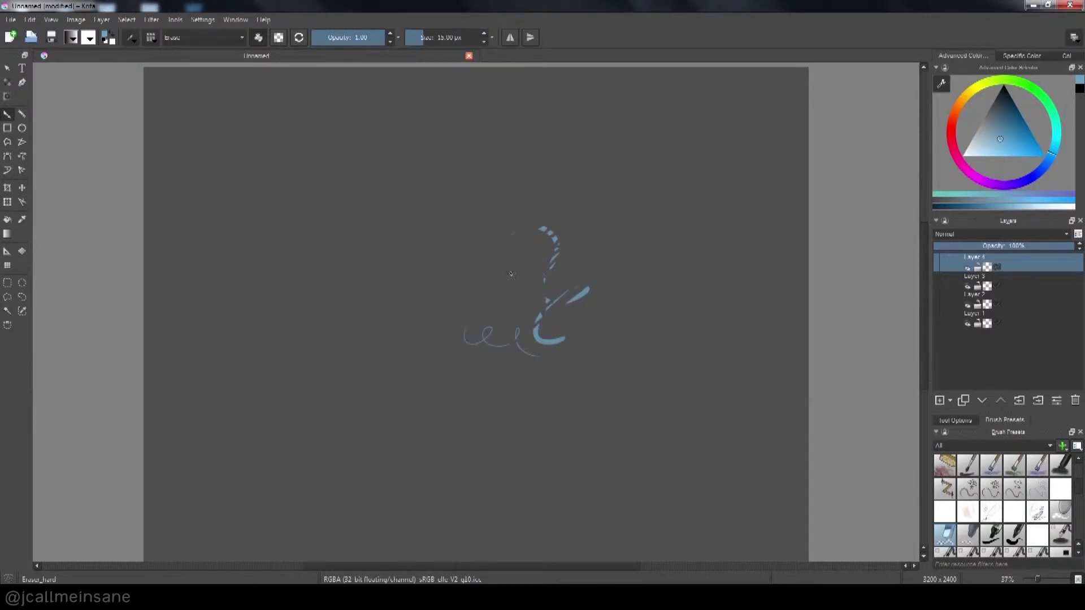
# Turn off erase mode and paint a light-blue looping spiral over the squiggle
pyautogui.press('e')
pyautogui.press('e')
pyautogui.press('e')
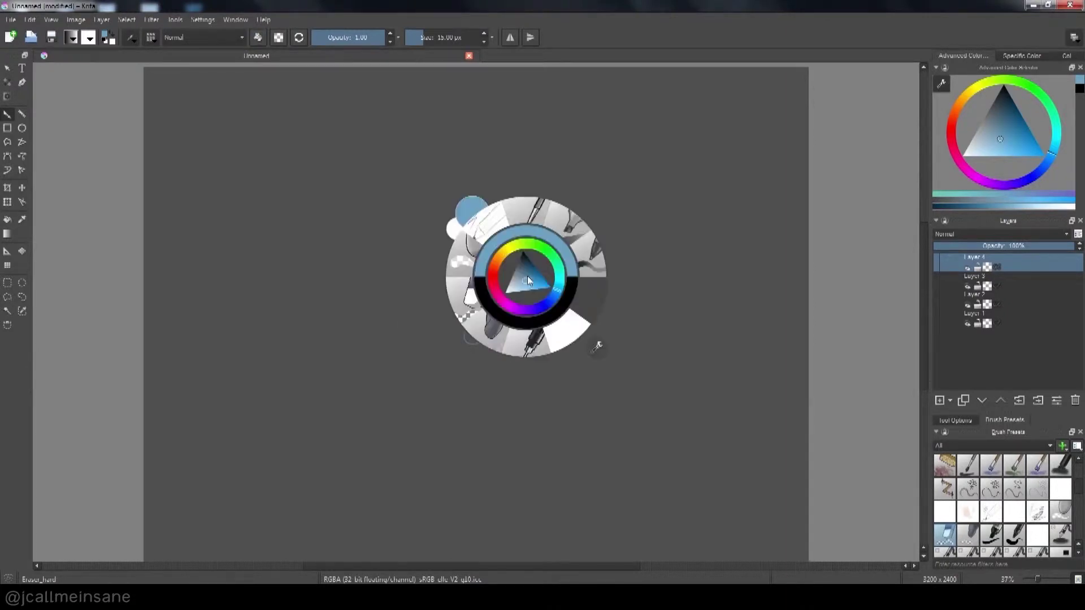
pyautogui.rightClick(525, 277)
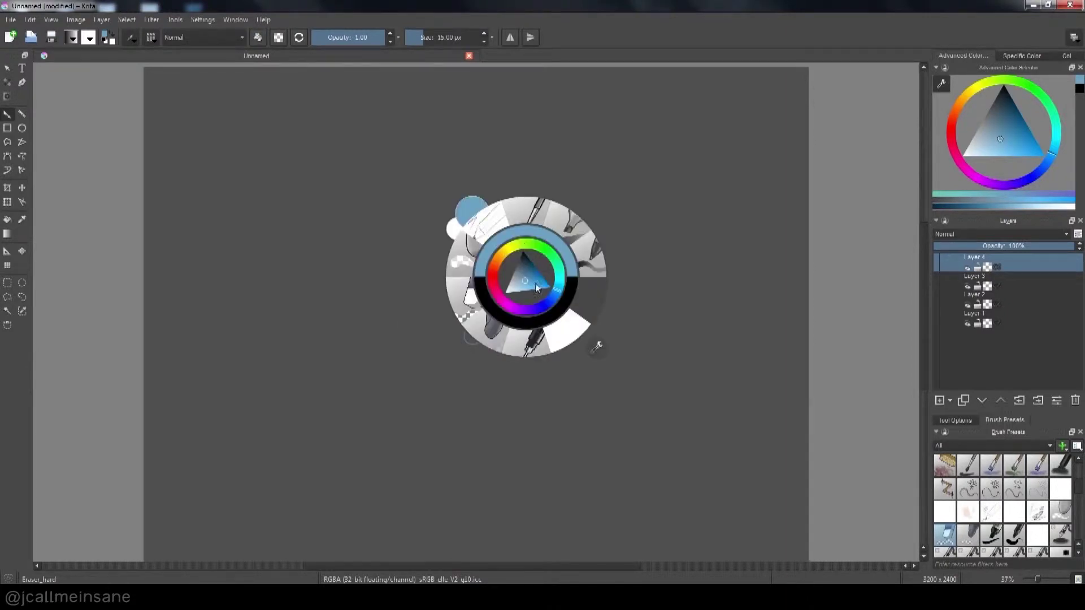
pyautogui.click(587, 333)
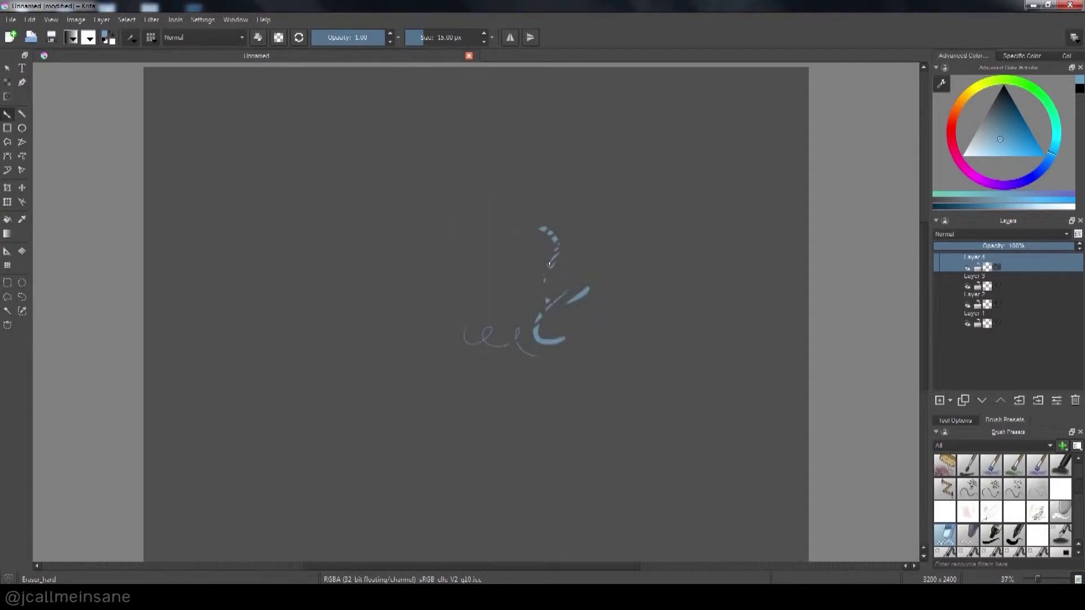
pyautogui.moveTo(523, 290)
pyautogui.mouseDown()
pyautogui.moveTo(545, 277)
pyautogui.moveTo(559, 287)
pyautogui.mouseUp()
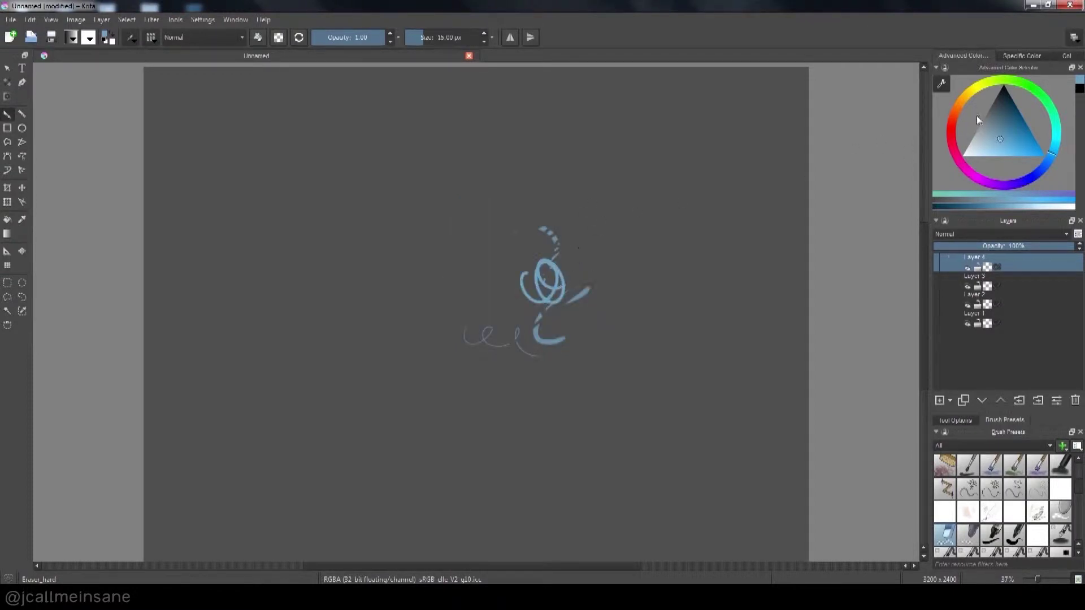
# Draw a dark-blue 6, a red loop, a small blue loop and a green stroke
pyautogui.moveTo(979, 120); pyautogui.dragTo(1005, 108)
pyautogui.moveTo(631, 231); pyautogui.dragTo(624, 266)
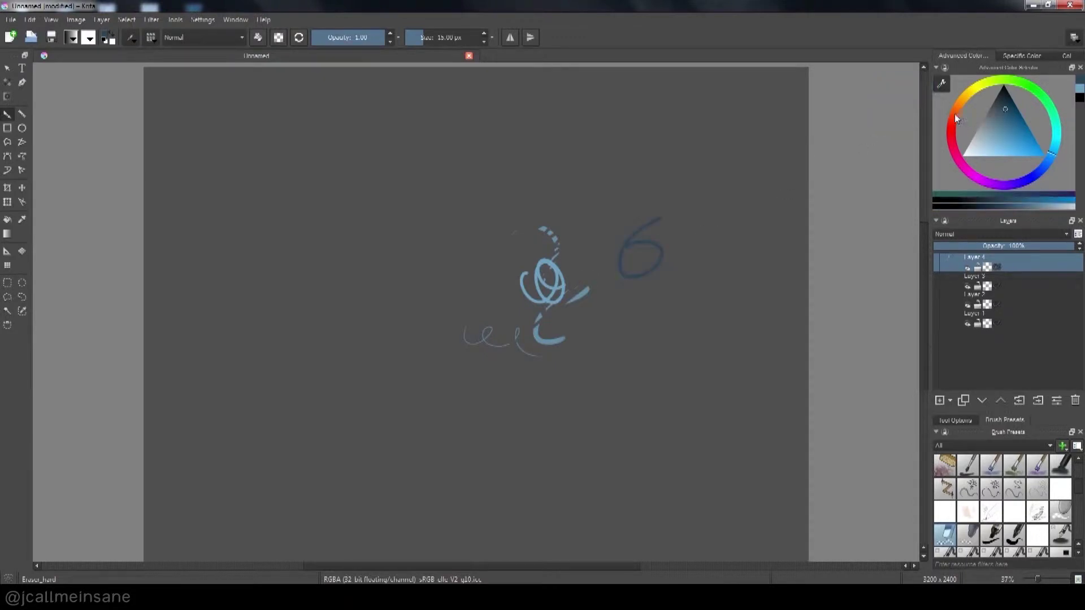
pyautogui.click(955, 116)
pyautogui.moveTo(715, 212); pyautogui.dragTo(698, 223)
pyautogui.moveTo(1031, 177); pyautogui.dragTo(1047, 161)
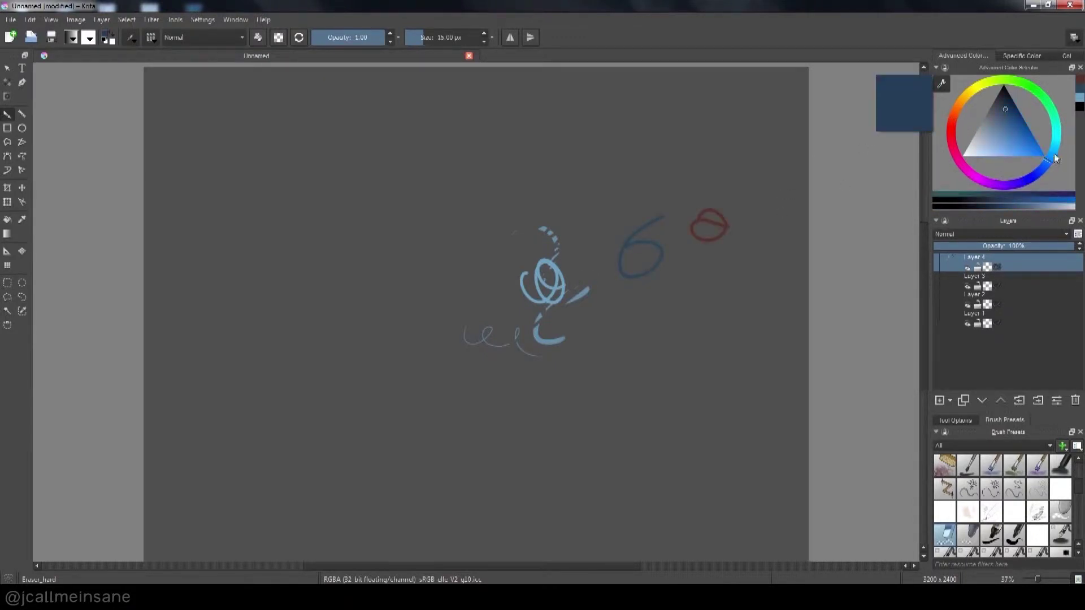
pyautogui.moveTo(585, 233); pyautogui.dragTo(584, 237)
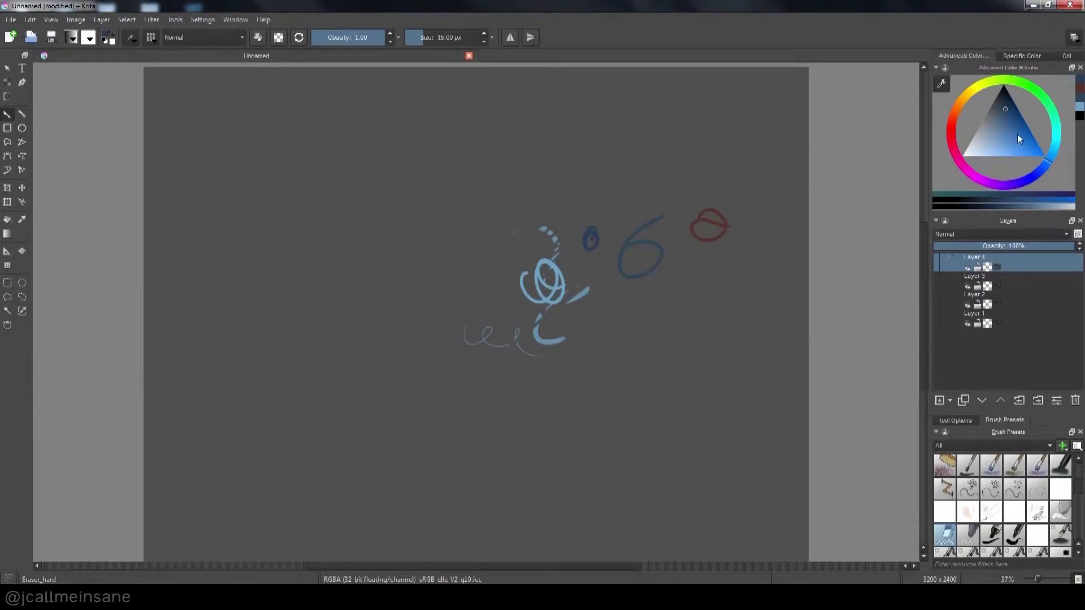
pyautogui.click(1049, 105)
pyautogui.moveTo(624, 178); pyautogui.dragTo(628, 217)
# Switch to a bright yellow and draw a yellow zigzag at the top
pyautogui.rightClick(563, 239)
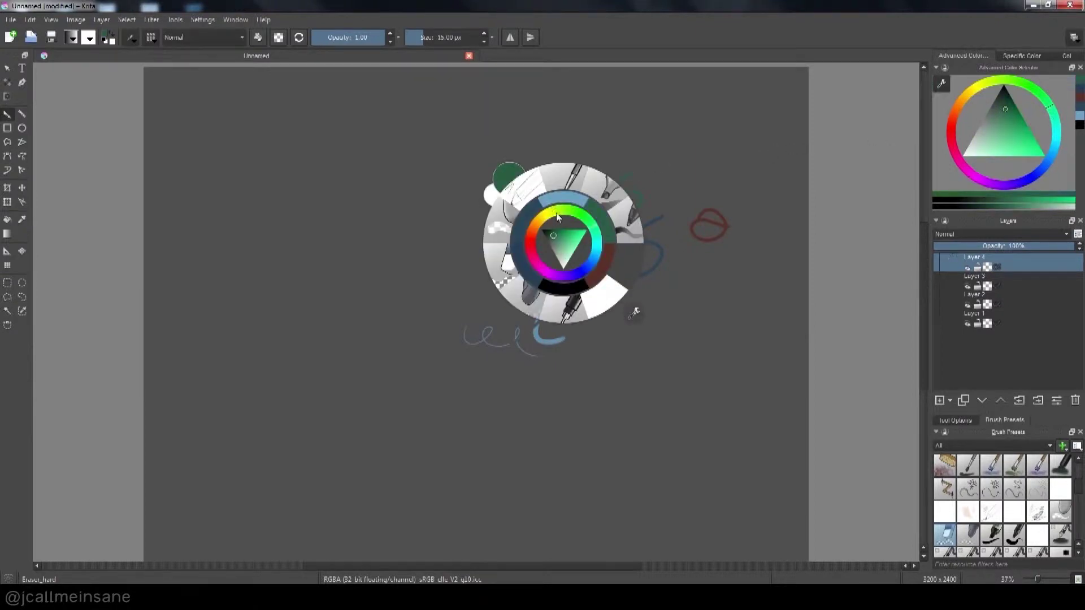
pyautogui.click(551, 220)
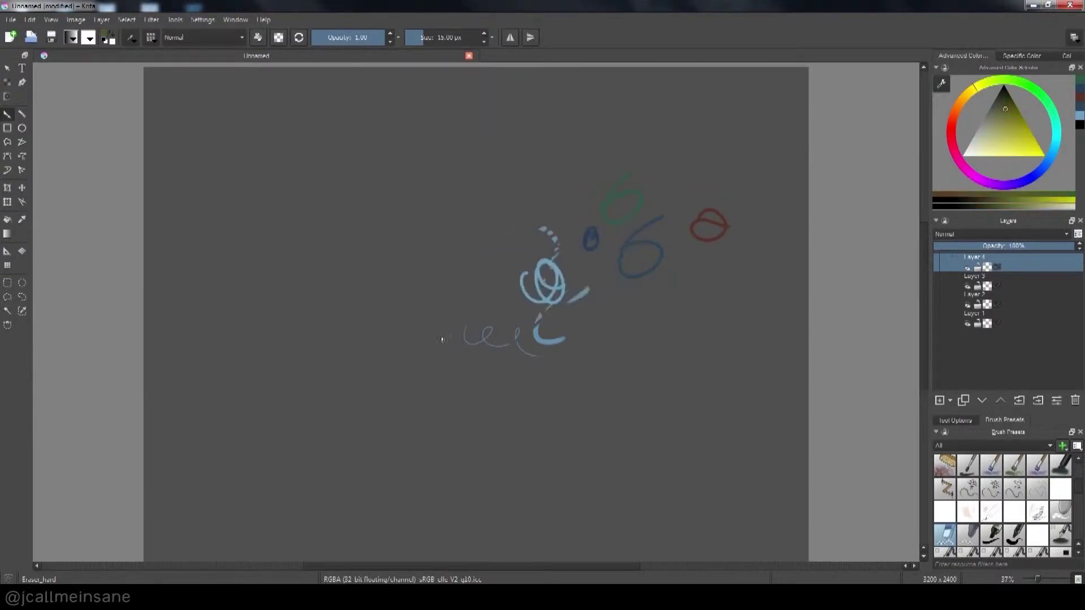
pyautogui.rightClick(483, 279)
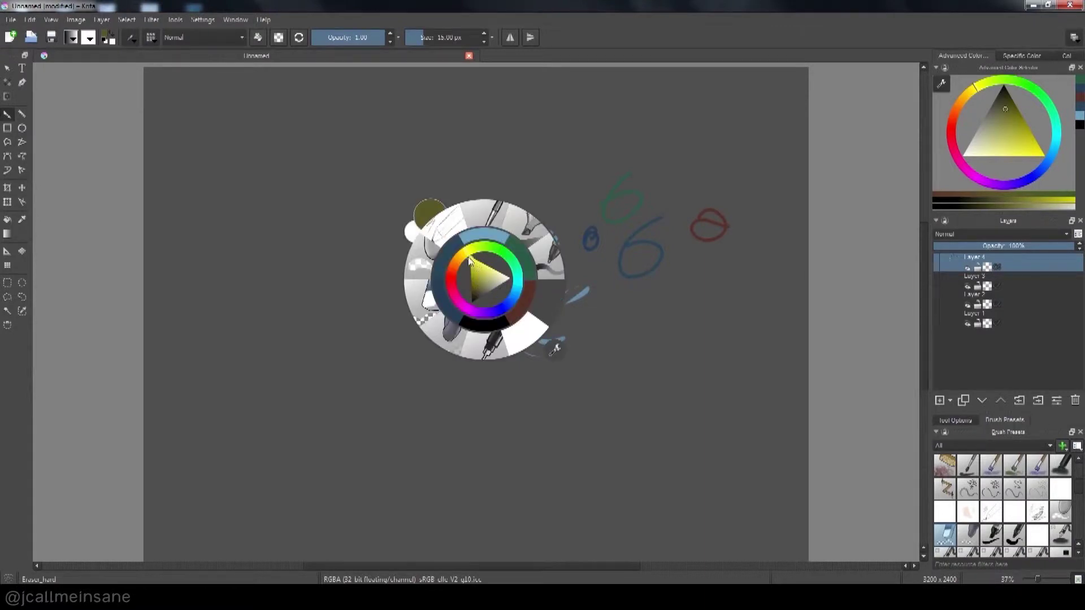
pyautogui.click(470, 261)
pyautogui.moveTo(529, 177)
pyautogui.mouseDown()
pyautogui.moveTo(507, 189)
pyautogui.moveTo(525, 217)
pyautogui.mouseUp()
# Switch to the Eraser_circle brush from the pop-up palette
pyautogui.rightClick(504, 258)
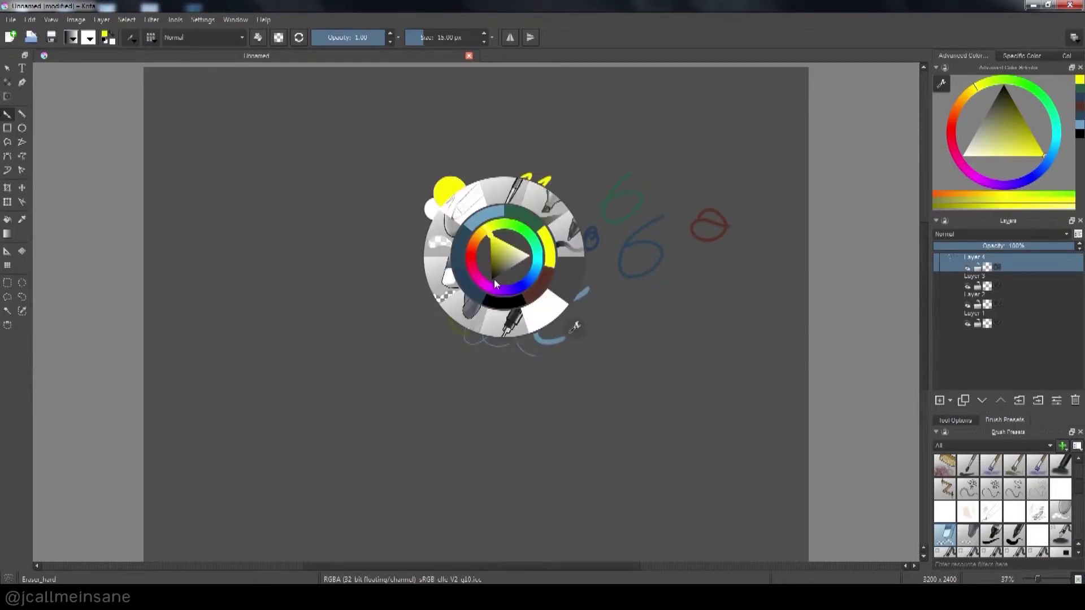
pyautogui.click(441, 223)
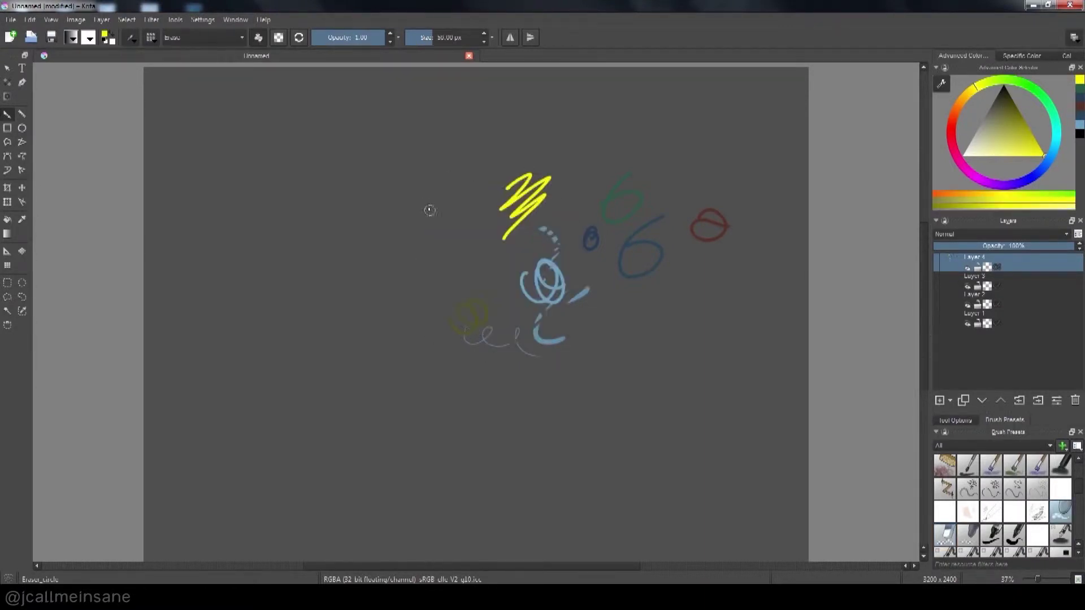
pyautogui.rightClick(460, 244)
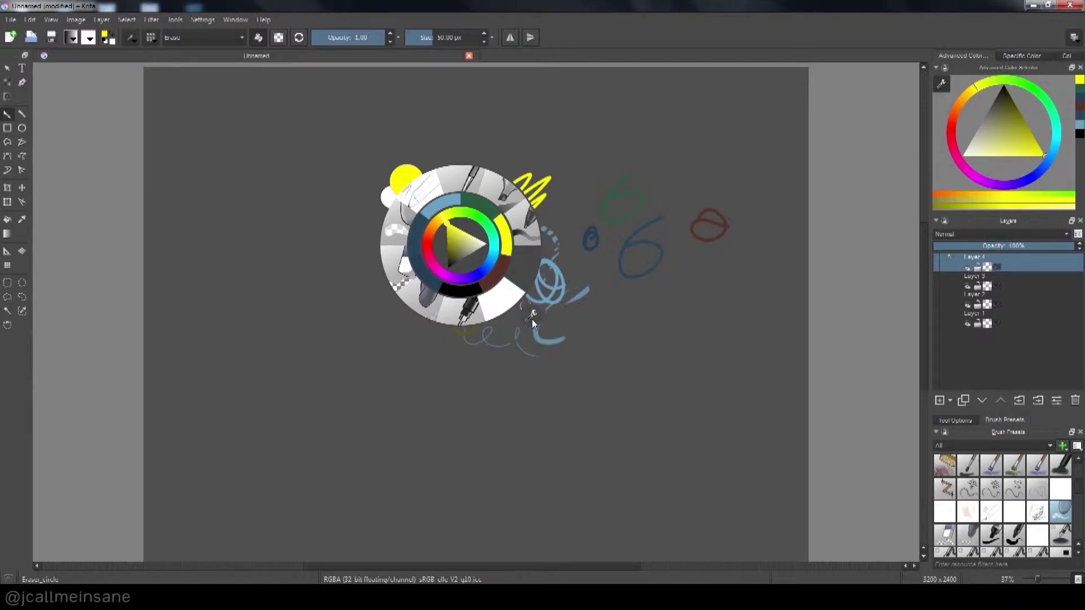
# Erase most of the light-blue spiral, then select the TutorialBrush preset in Brush Presets
pyautogui.click(561, 359)
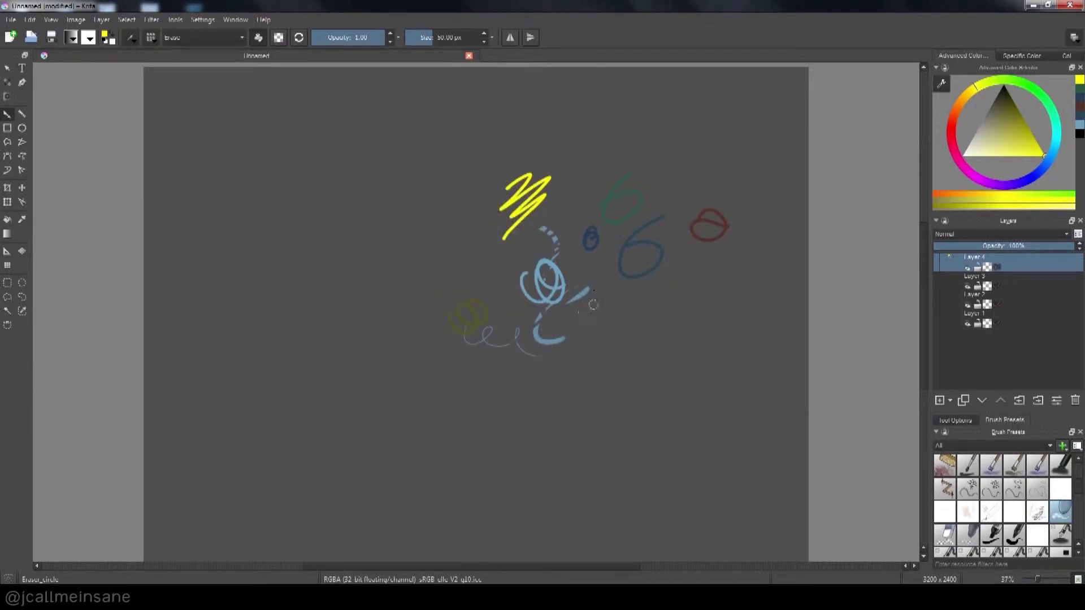
pyautogui.moveTo(593, 305)
pyautogui.mouseDown()
pyautogui.moveTo(579, 294)
pyautogui.moveTo(556, 300)
pyautogui.moveTo(574, 271)
pyautogui.moveTo(543, 274)
pyautogui.moveTo(565, 229)
pyautogui.moveTo(545, 230)
pyautogui.moveTo(525, 212)
pyautogui.moveTo(538, 174)
pyautogui.moveTo(509, 186)
pyautogui.mouseUp()
pyautogui.moveTo(1081, 489)
pyautogui.mouseDown()
pyautogui.moveTo(1081, 536)
pyautogui.moveTo(1083, 474)
pyautogui.moveTo(1078, 547)
pyautogui.mouseUp()
pyautogui.click(1059, 551)
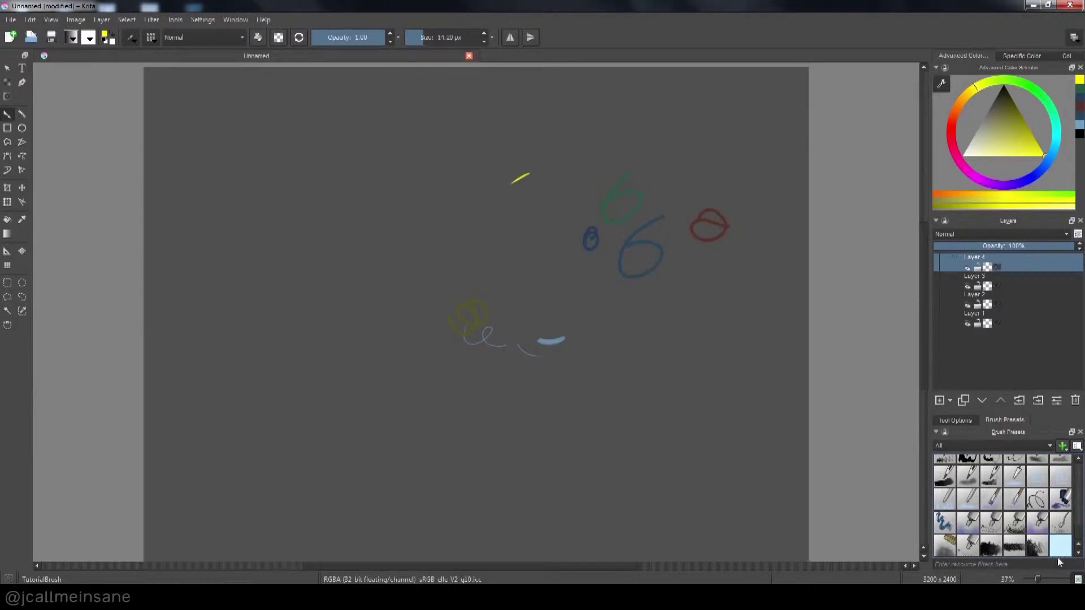
pyautogui.moveTo(1078, 528); pyautogui.dragTo(1079, 514)
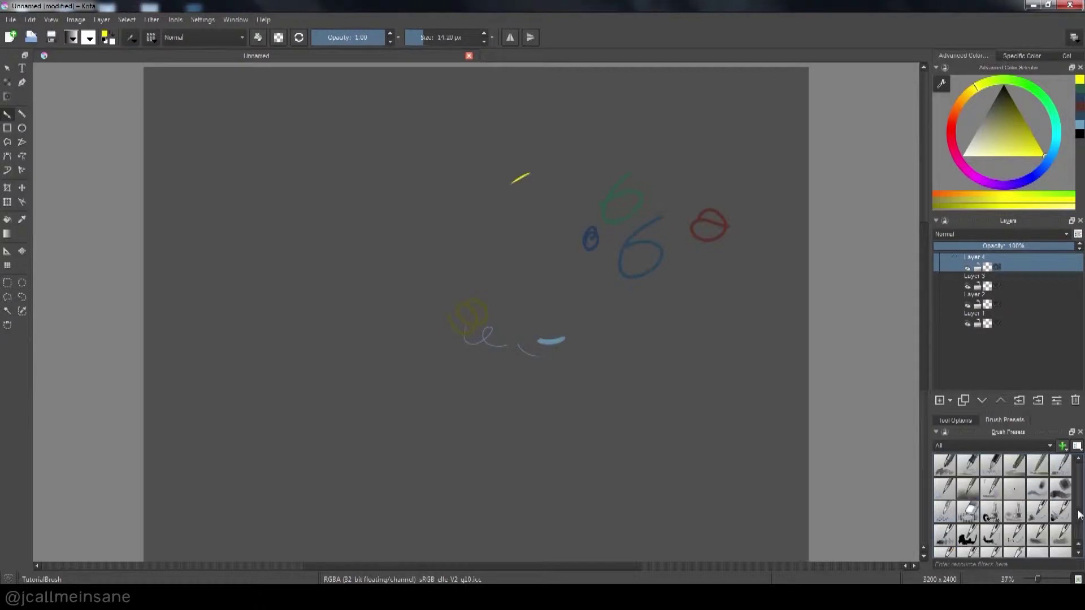
pyautogui.scroll(-3, 1079, 539)
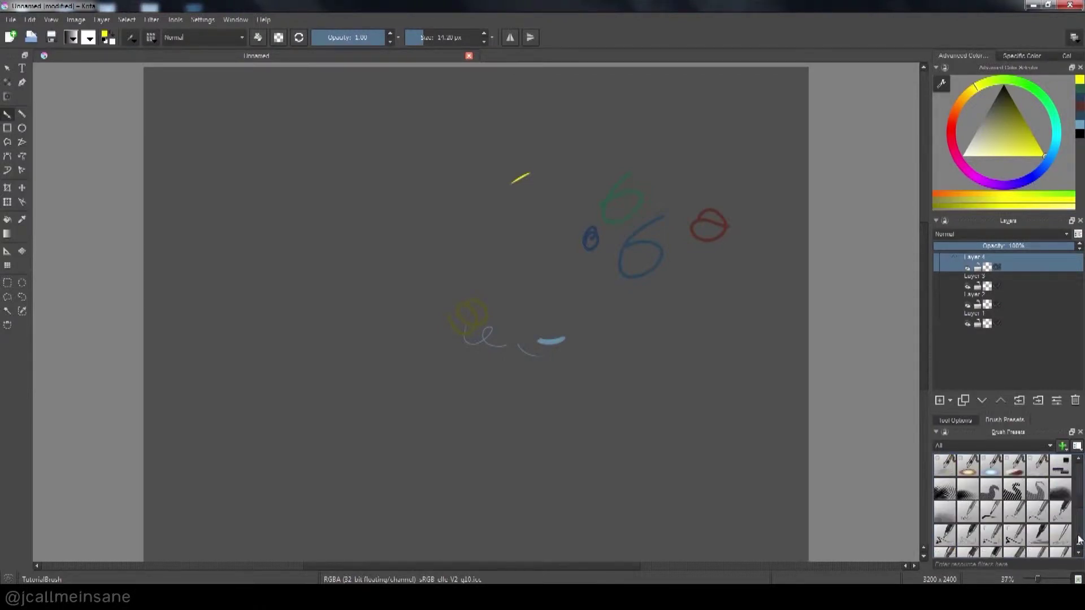
pyautogui.scroll(-5, 1079, 539)
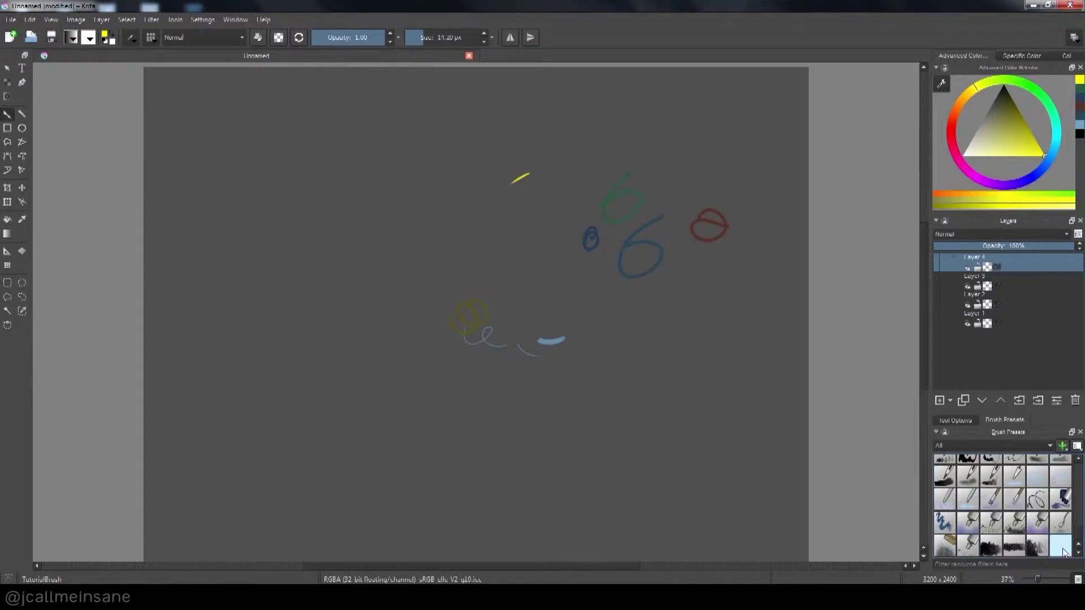
# Assign the TutorialBrush preset to a tag through its Assign to tag menu
pyautogui.rightClick(1061, 549)
pyautogui.moveTo(1059, 563)
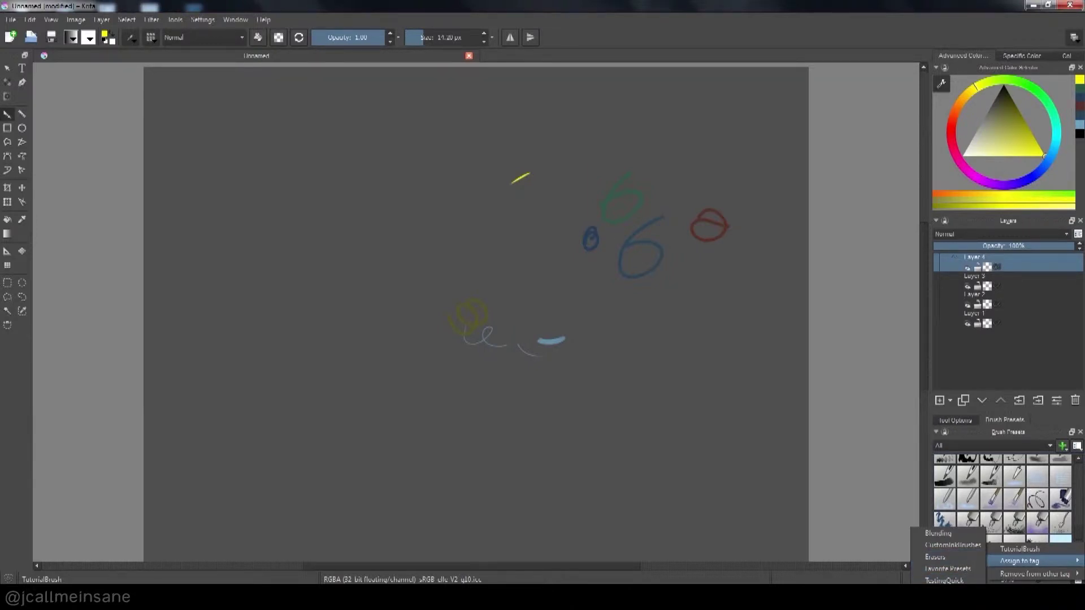
pyautogui.click(954, 562)
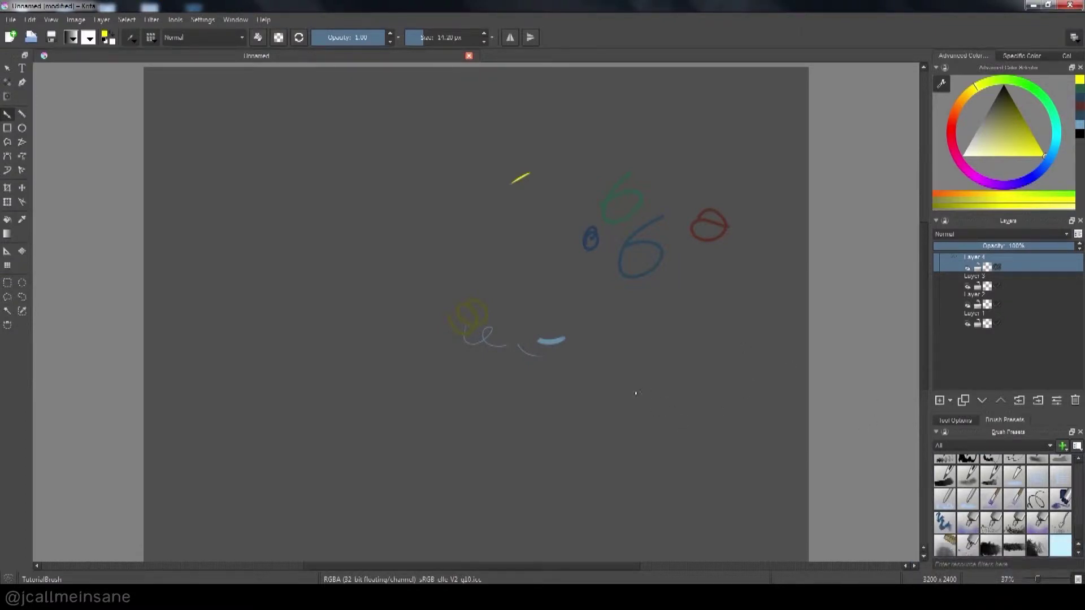
pyautogui.rightClick(495, 273)
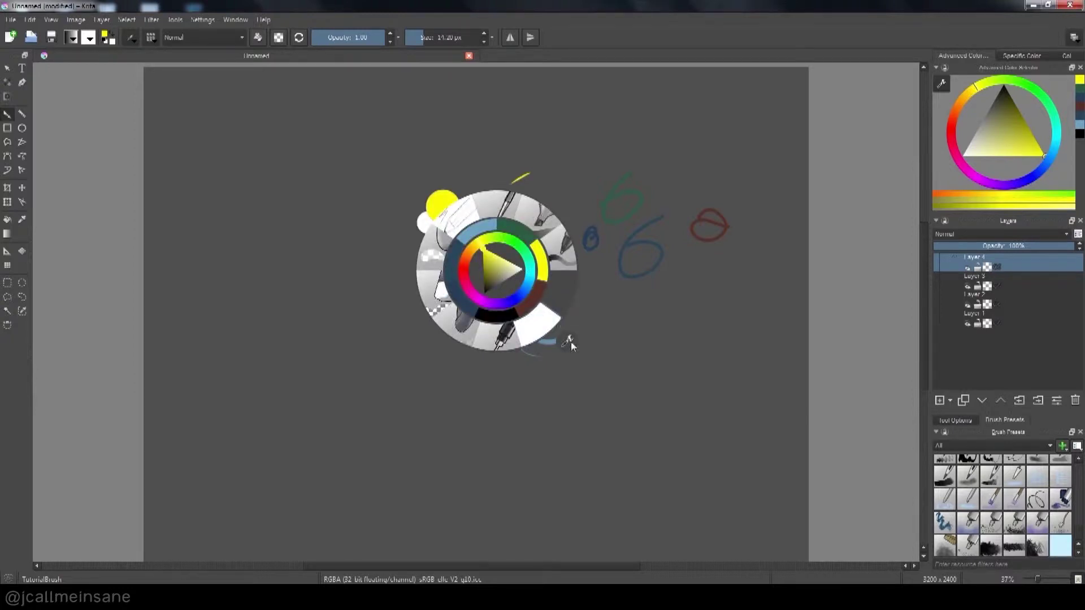
# Switch to the TutorialBrushes tag and paint a grainy yellow spray patch across the centre
pyautogui.click(568, 341)
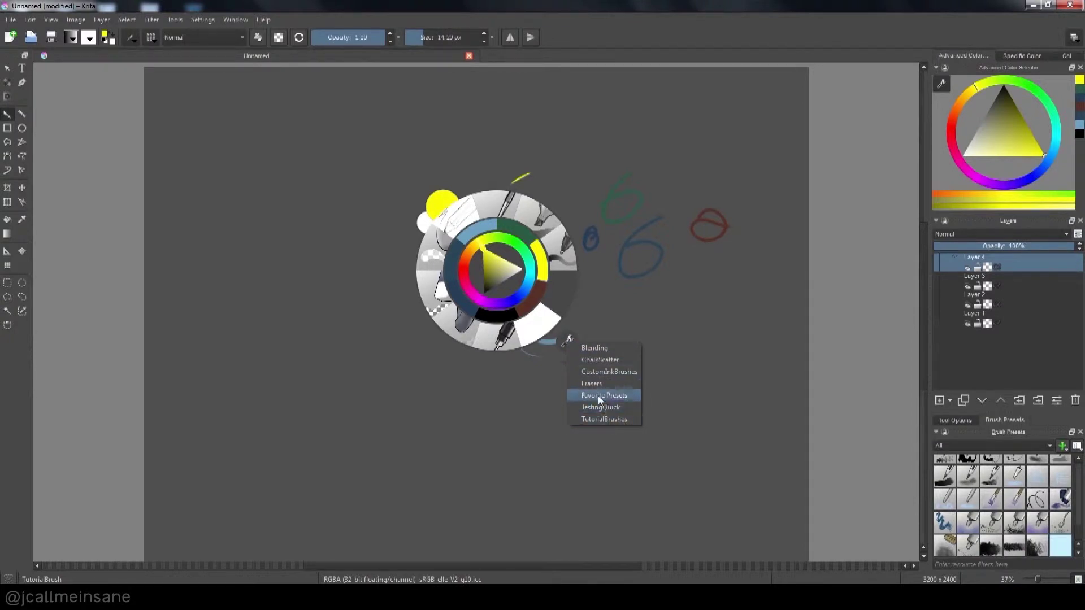
pyautogui.click(617, 419)
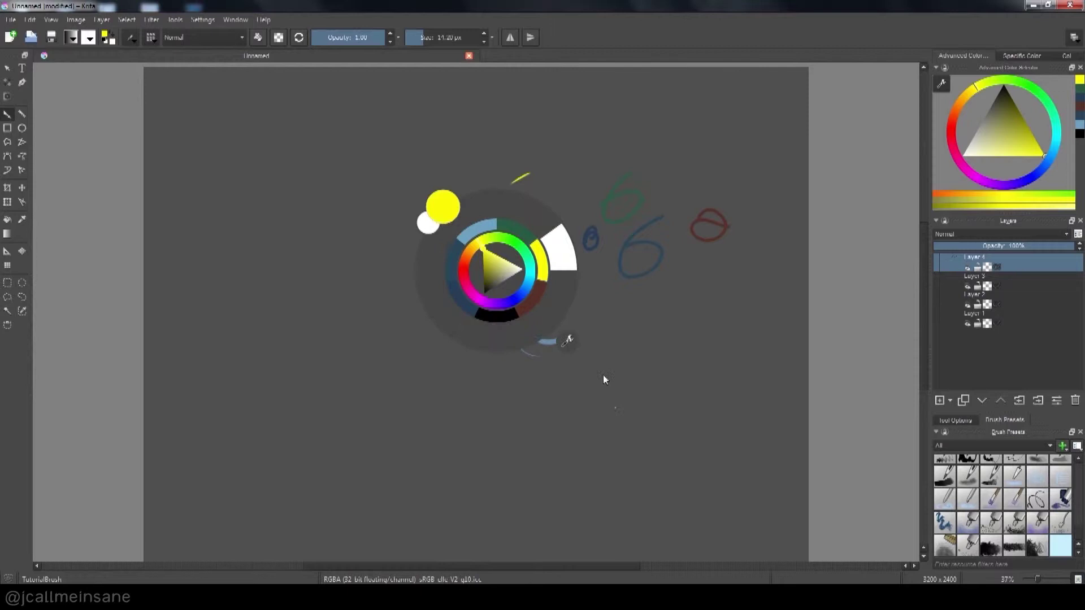
pyautogui.click(559, 261)
pyautogui.moveTo(526, 261)
pyautogui.mouseDown()
pyautogui.moveTo(539, 249)
pyautogui.moveTo(559, 260)
pyautogui.moveTo(603, 306)
pyautogui.mouseUp()
pyautogui.moveTo(539, 275)
pyautogui.mouseDown()
pyautogui.moveTo(581, 256)
pyautogui.moveTo(536, 248)
pyautogui.moveTo(583, 209)
pyautogui.mouseUp()
pyautogui.moveTo(980, 138); pyautogui.dragTo(947, 147)
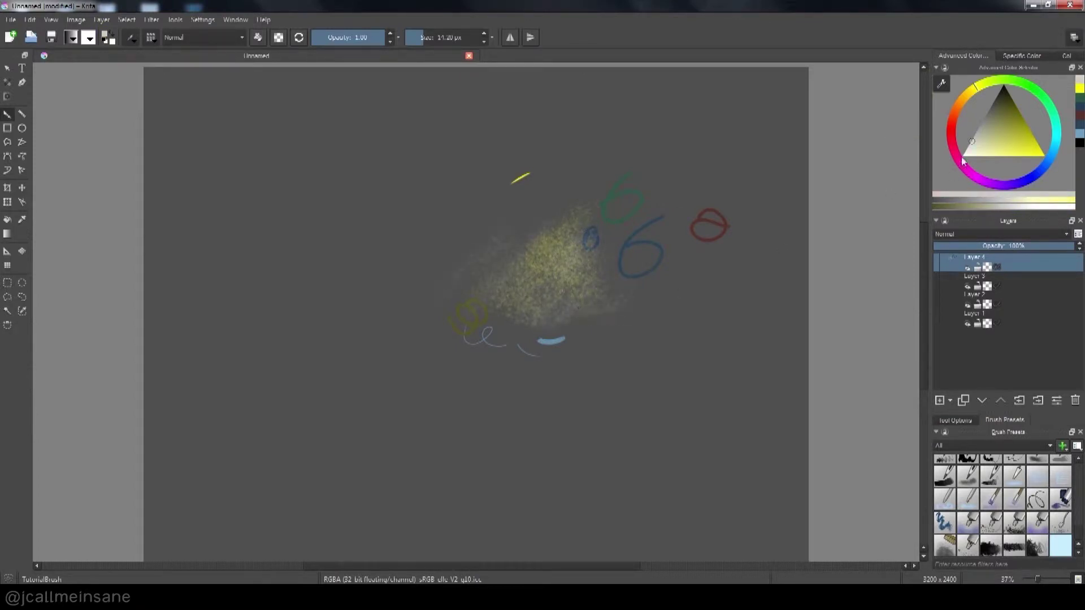
pyautogui.rightClick(526, 287)
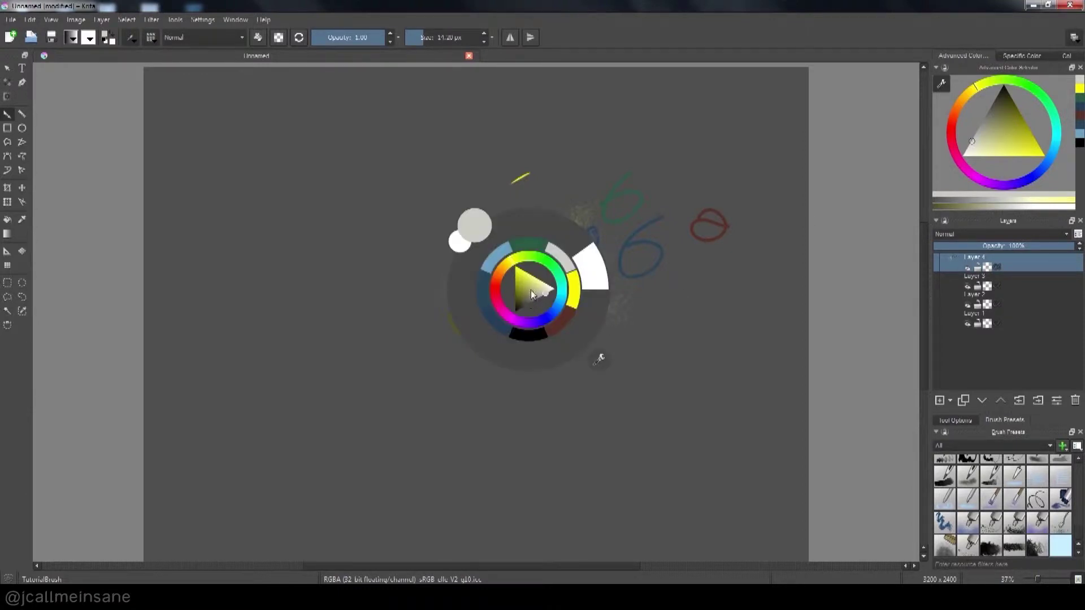
# Browse the pop-up palette's brush tags and pick the Smudge_soft preset
pyautogui.click(599, 359)
pyautogui.click(643, 389)
pyautogui.click(600, 362)
pyautogui.click(624, 370)
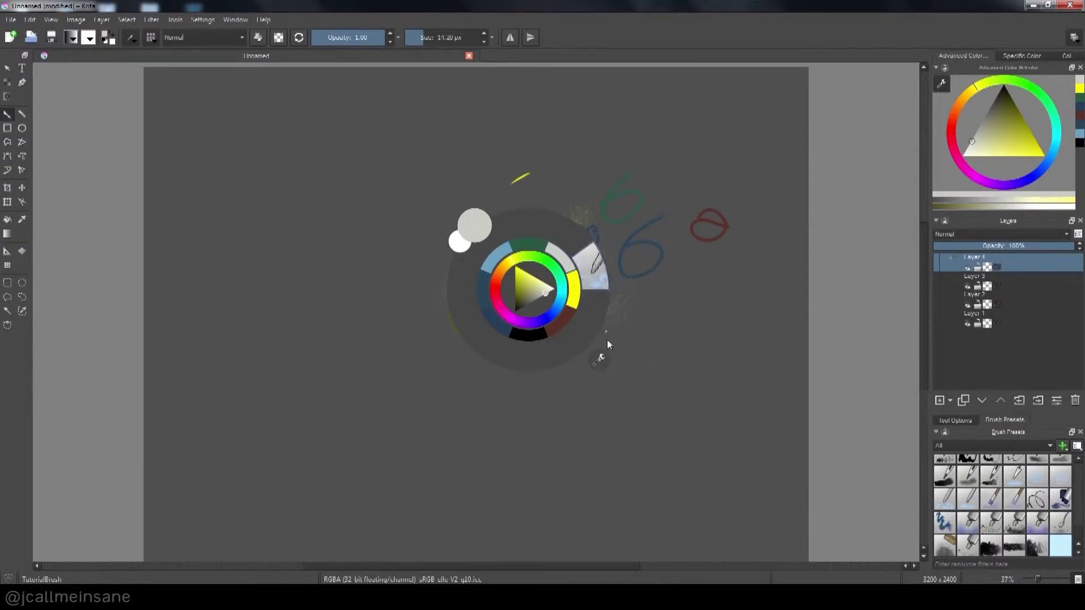
pyautogui.click(600, 364)
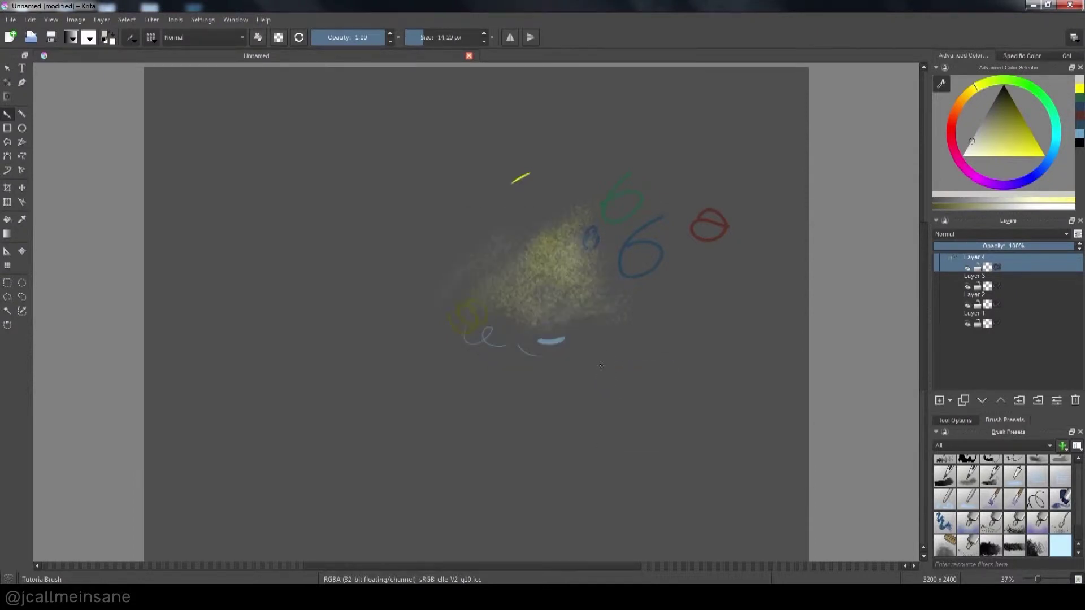
pyautogui.rightClick(556, 295)
pyautogui.click(624, 263)
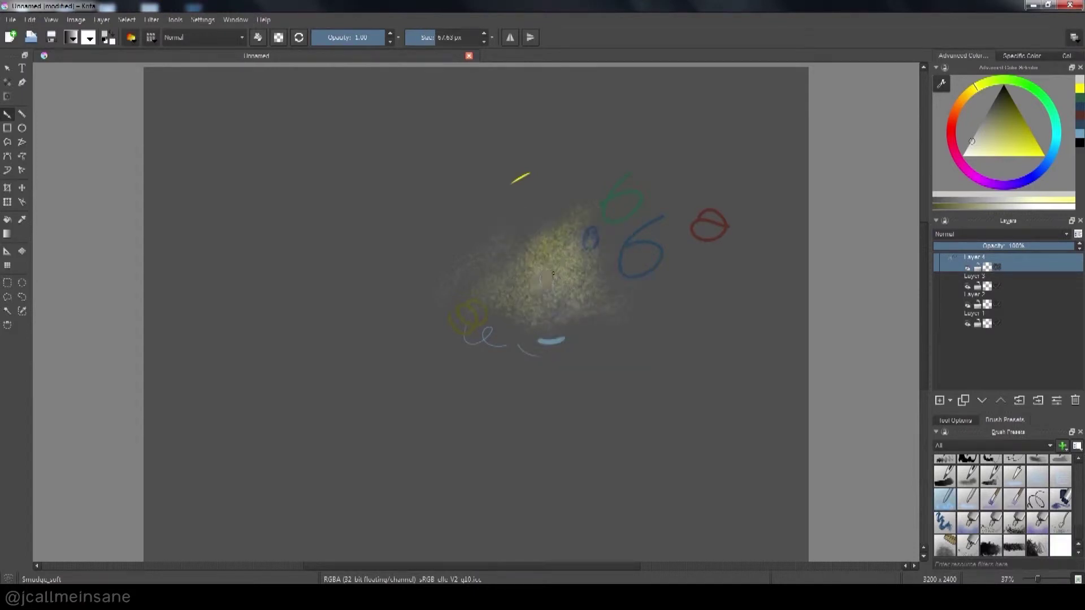
# Look through the Erasers and Favorite Presets tags, then return to the canvas
pyautogui.rightClick(559, 300)
pyautogui.click(609, 295)
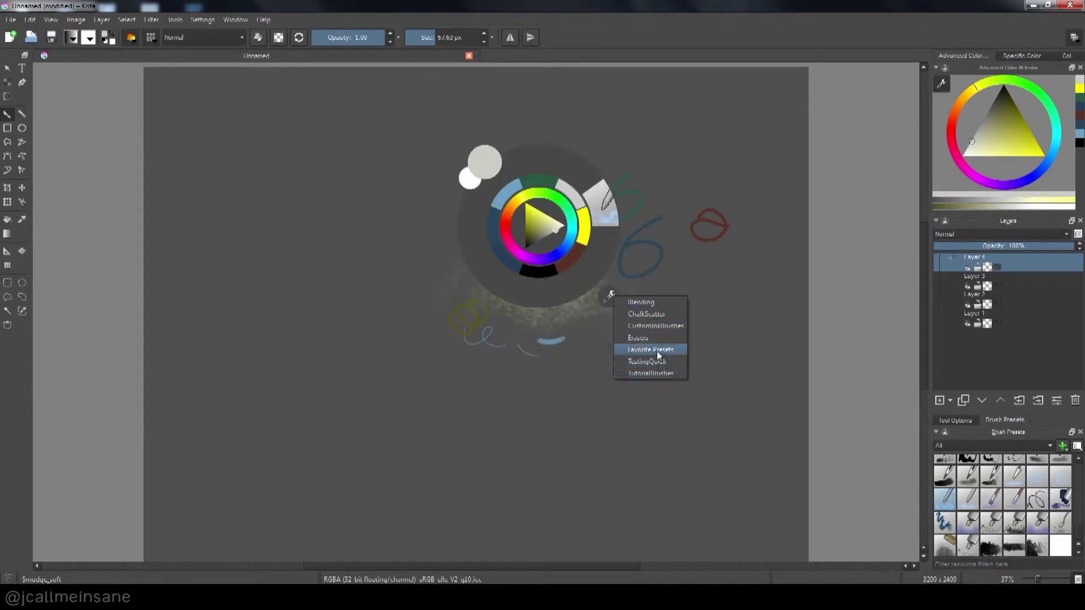
pyautogui.click(648, 337)
pyautogui.click(610, 294)
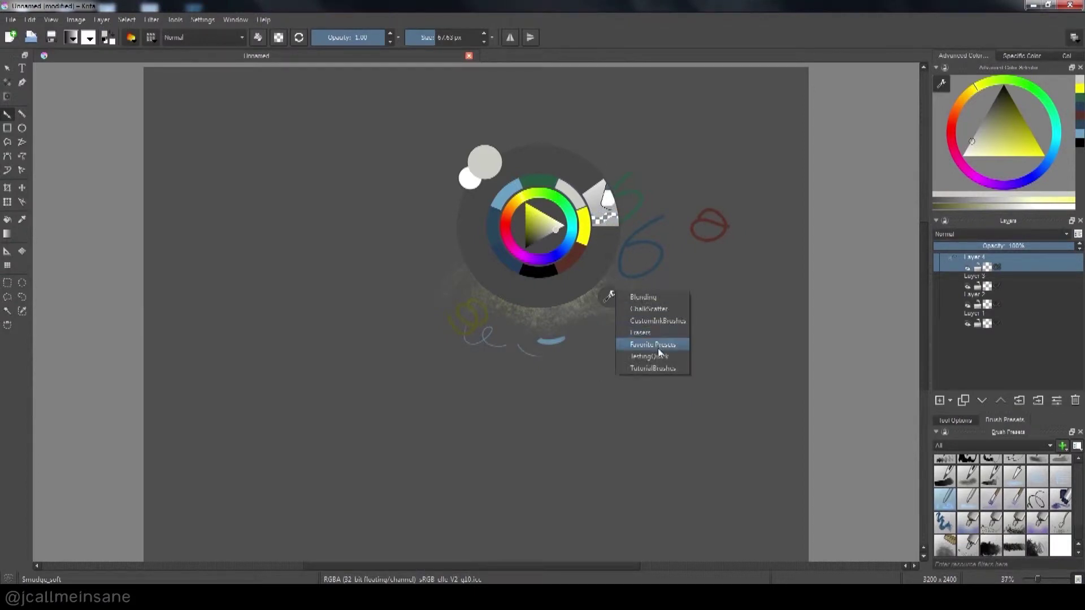
pyautogui.click(655, 345)
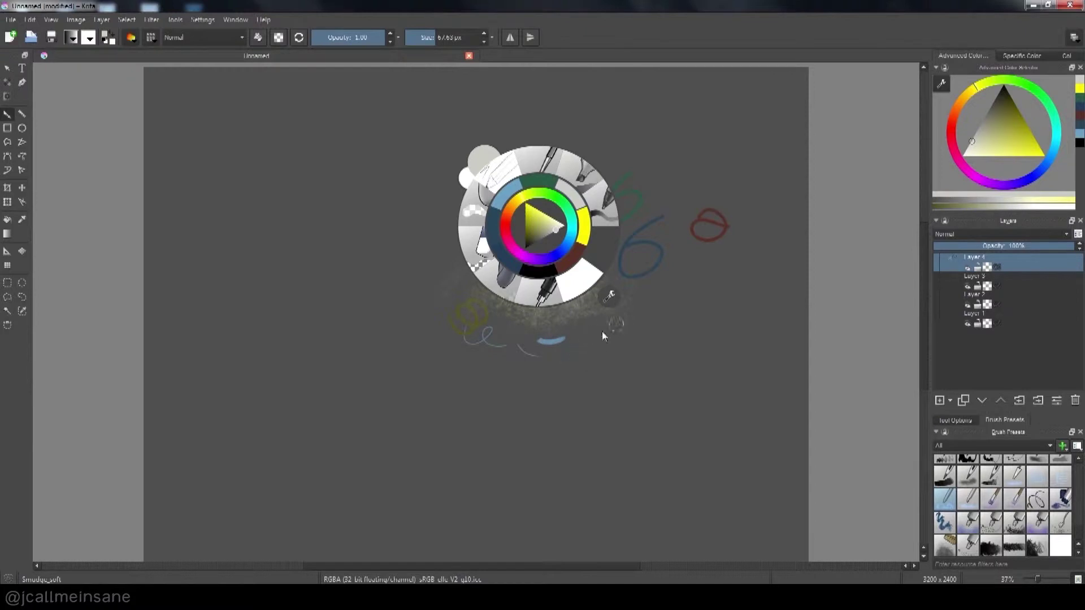
pyautogui.click(572, 304)
# Smudge the yellow blob upward and across the small blue 6
pyautogui.moveTo(572, 304); pyautogui.dragTo(608, 282)
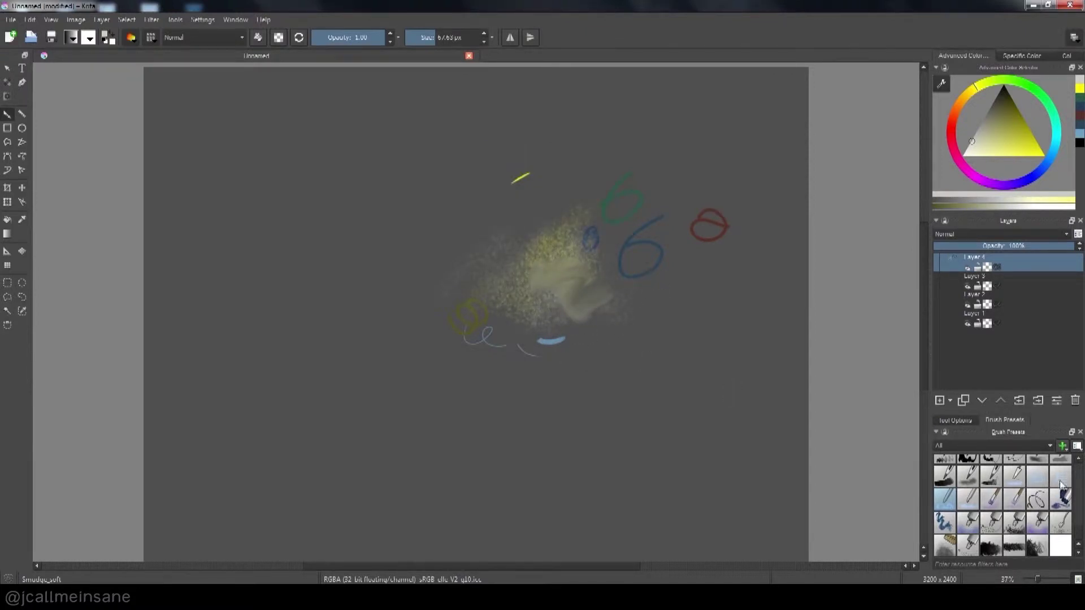
pyautogui.scroll(-3, 1068, 525)
pyautogui.scroll(3, 1077, 537)
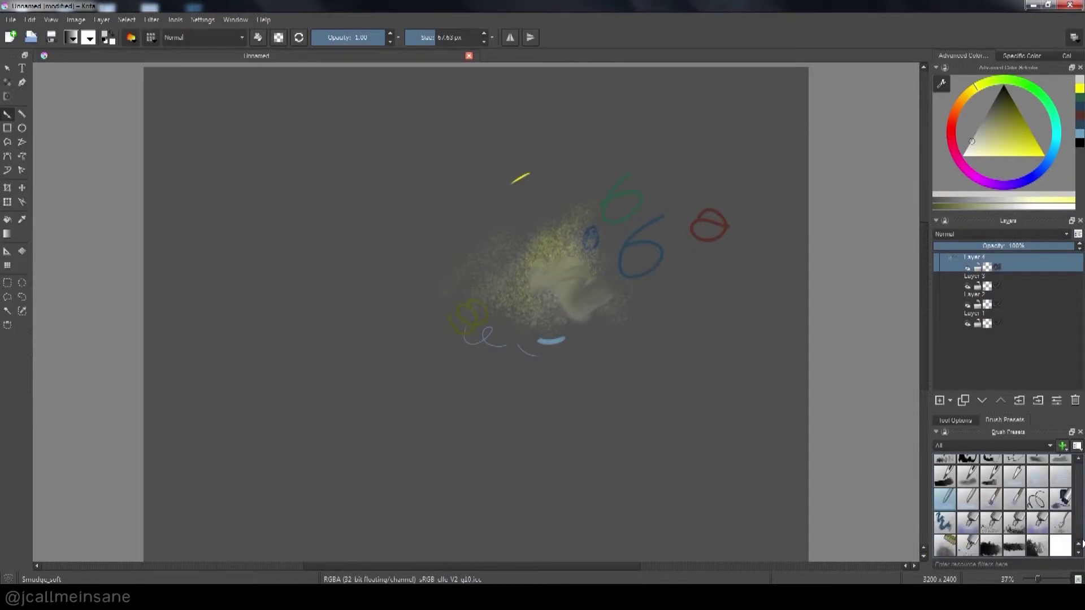
pyautogui.scroll(5, 1076, 536)
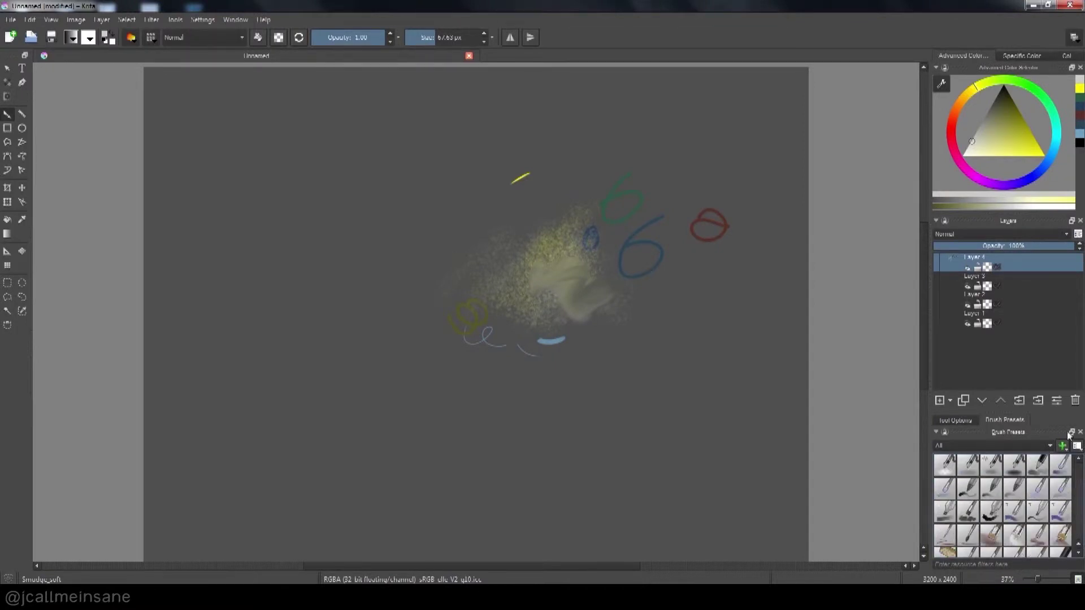
pyautogui.moveTo(529, 249)
pyautogui.mouseDown()
pyautogui.moveTo(550, 231)
pyautogui.moveTo(571, 206)
pyautogui.mouseUp()
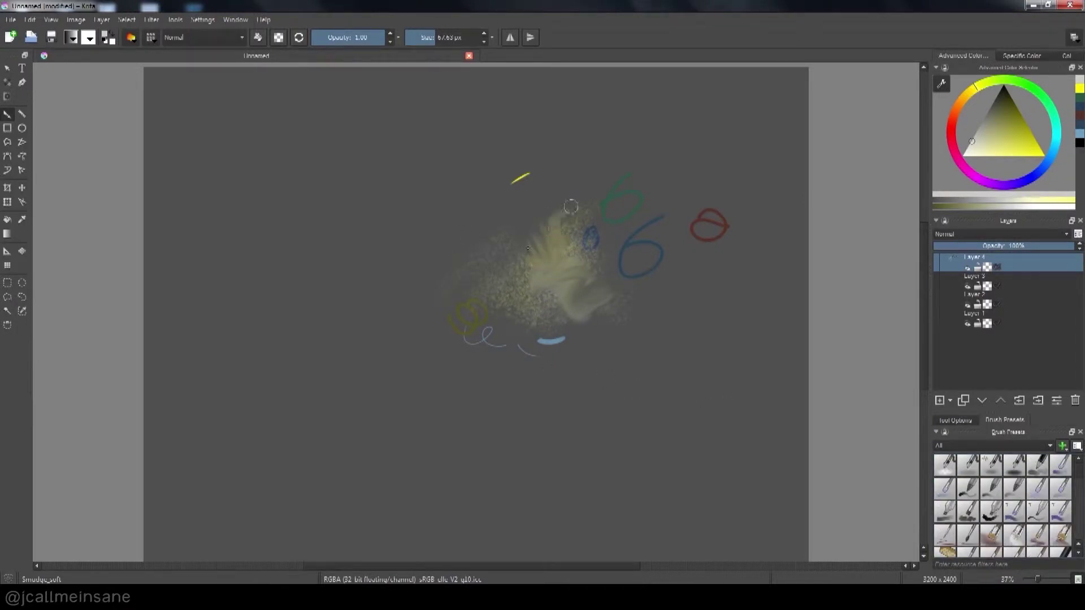
pyautogui.moveTo(568, 258)
pyautogui.mouseDown()
pyautogui.moveTo(609, 250)
pyautogui.moveTo(577, 239)
pyautogui.moveTo(624, 202)
pyautogui.moveTo(603, 229)
pyautogui.moveTo(620, 234)
pyautogui.moveTo(607, 262)
pyautogui.moveTo(649, 255)
pyautogui.moveTo(615, 263)
pyautogui.mouseUp()
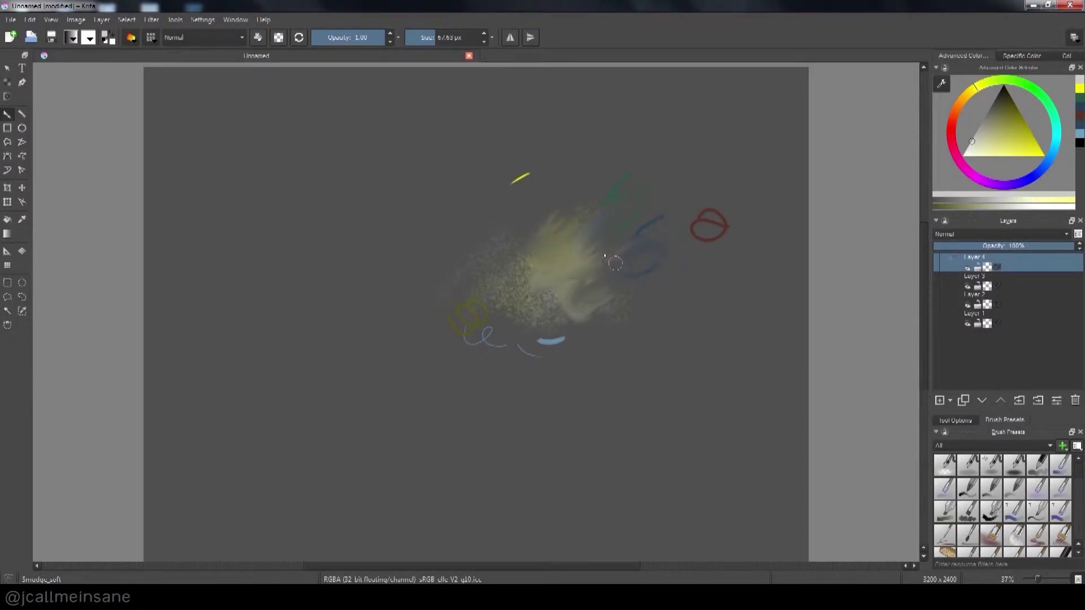
pyautogui.click(203, 20)
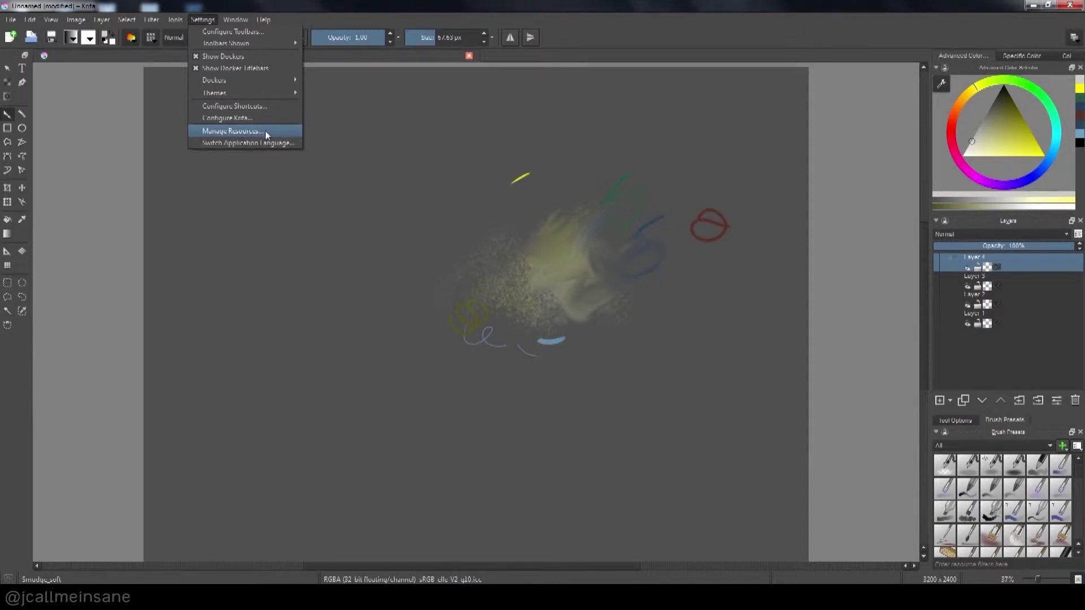
# Open Manage Resources and view the KritaTutorialBrush bundle's details and Brush Presets
pyautogui.click(267, 132)
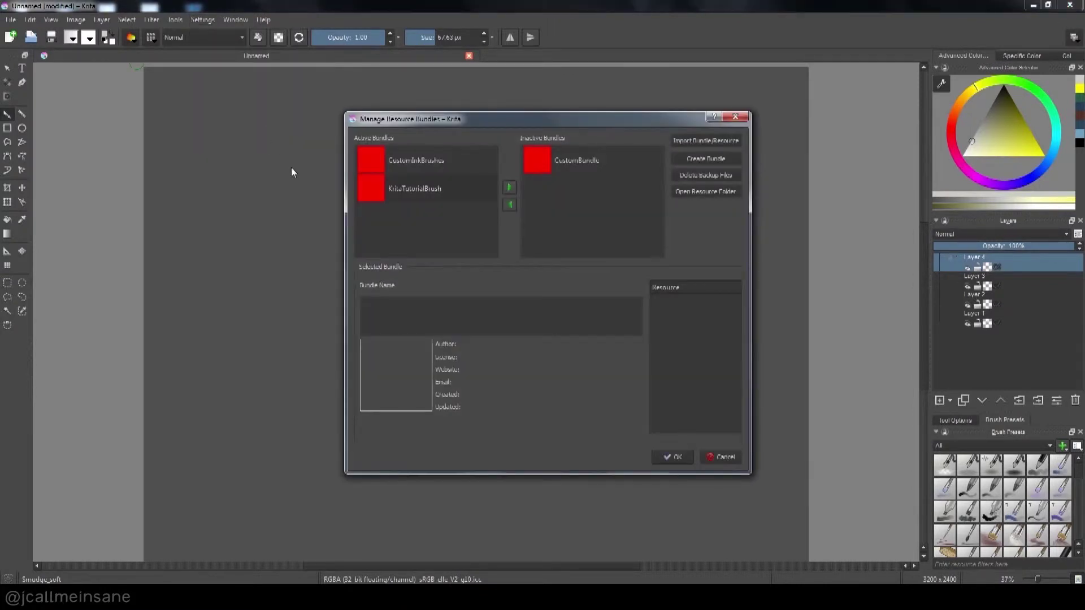
pyautogui.click(441, 195)
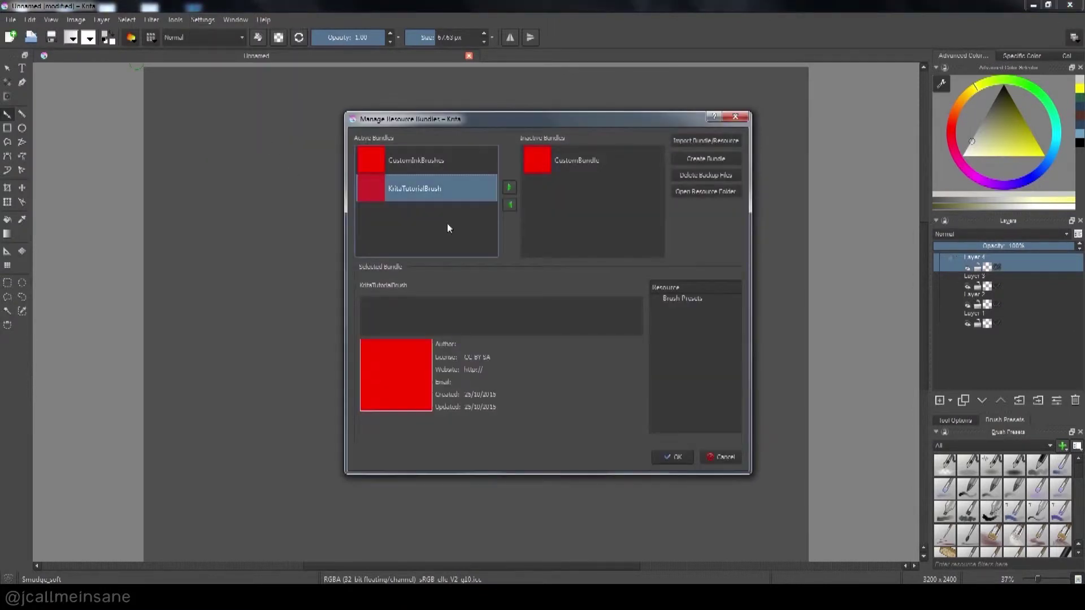
pyautogui.click(683, 297)
pyautogui.moveTo(511, 118); pyautogui.dragTo(463, 75)
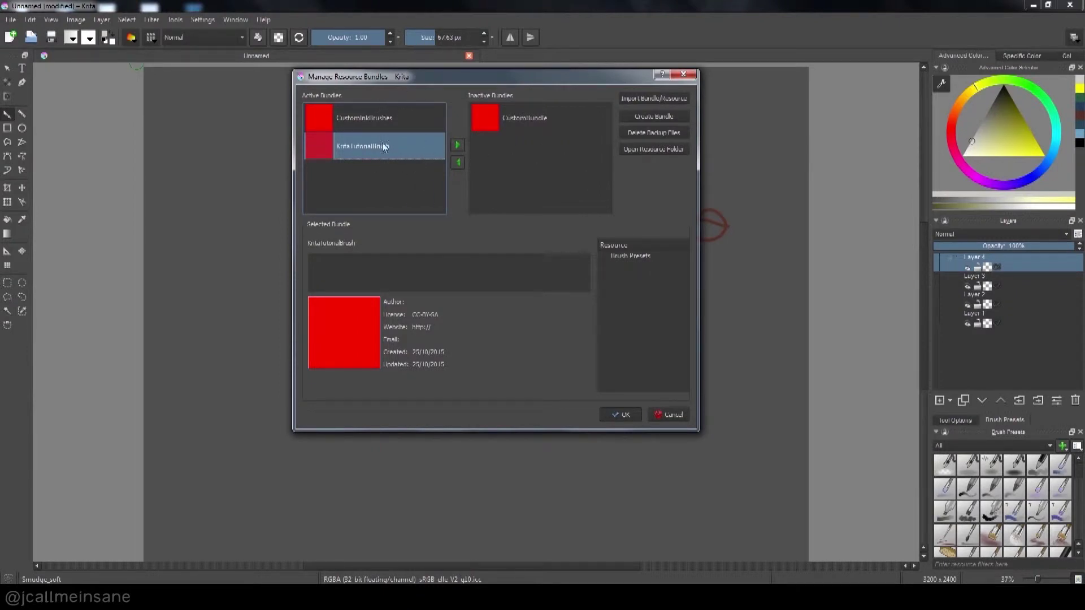
# Start a new resource bundle and step through its Description, Author, Email and Website fields
pyautogui.click(655, 117)
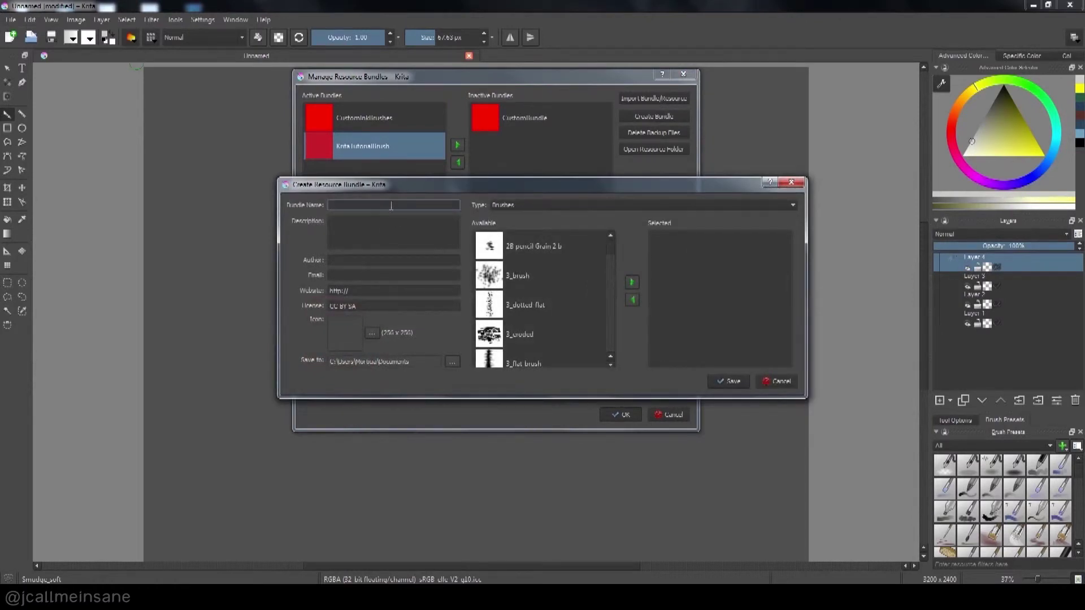
pyautogui.click(374, 243)
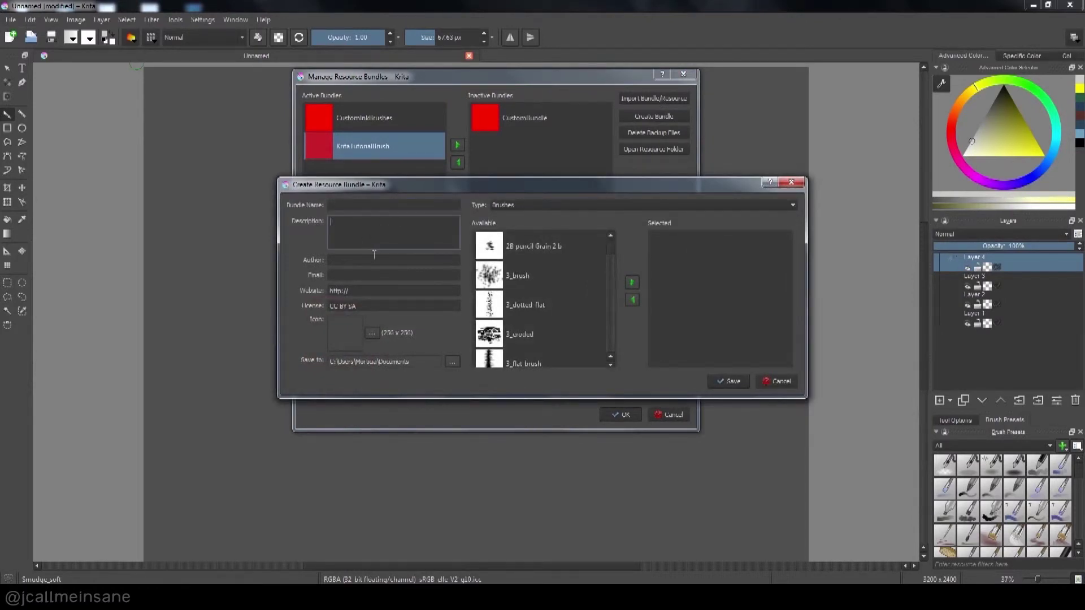
pyautogui.click(392, 261)
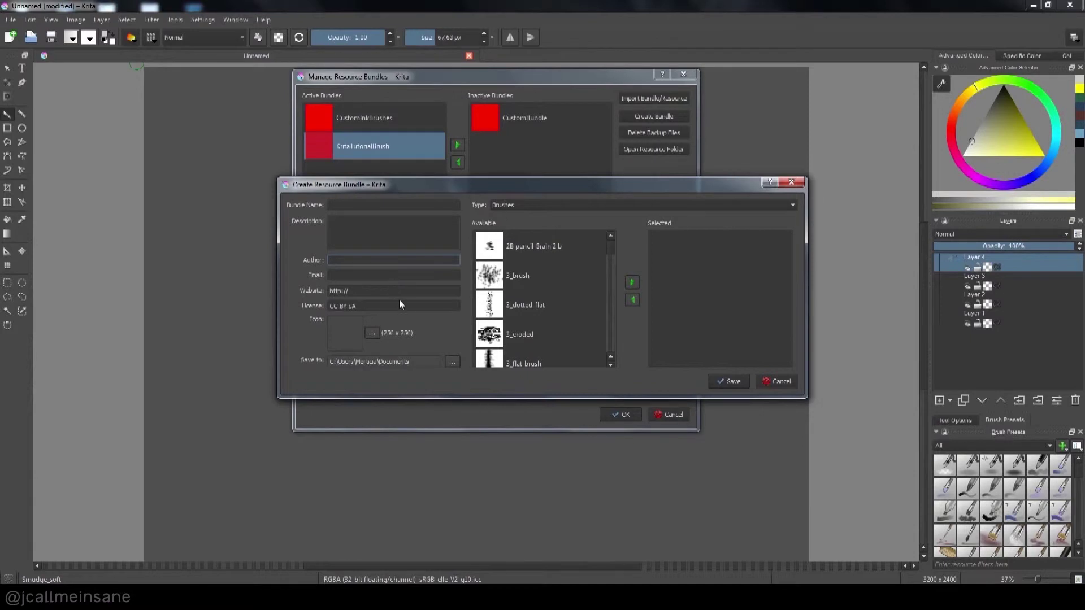
pyautogui.click(400, 275)
pyautogui.click(402, 290)
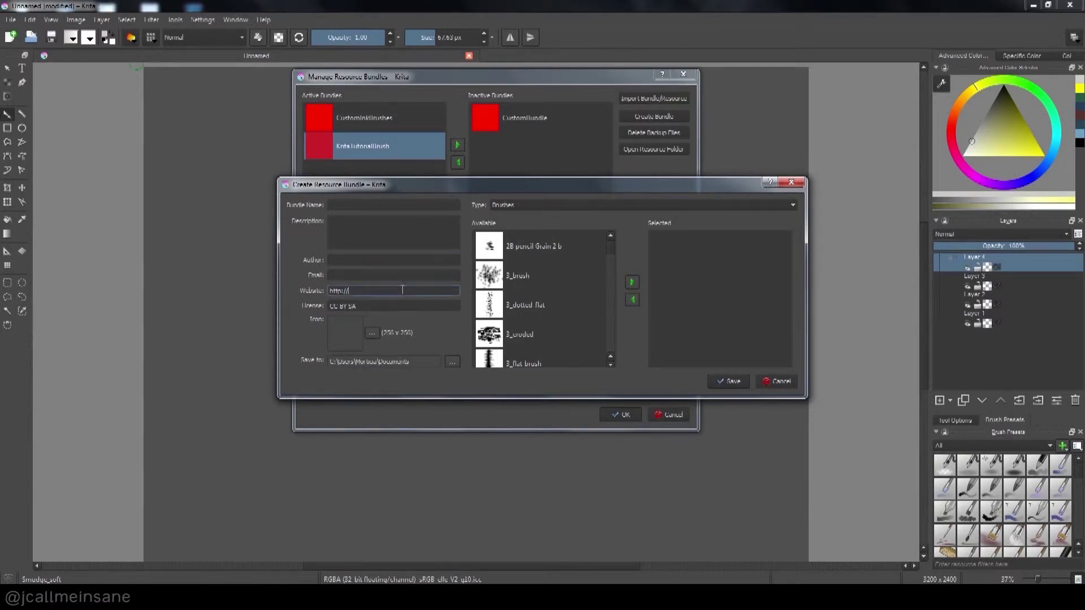
# Move between the author and email entries, then bring up the Save to folder picker
pyautogui.click(408, 276)
pyautogui.hotkey('shift', 'Tab')
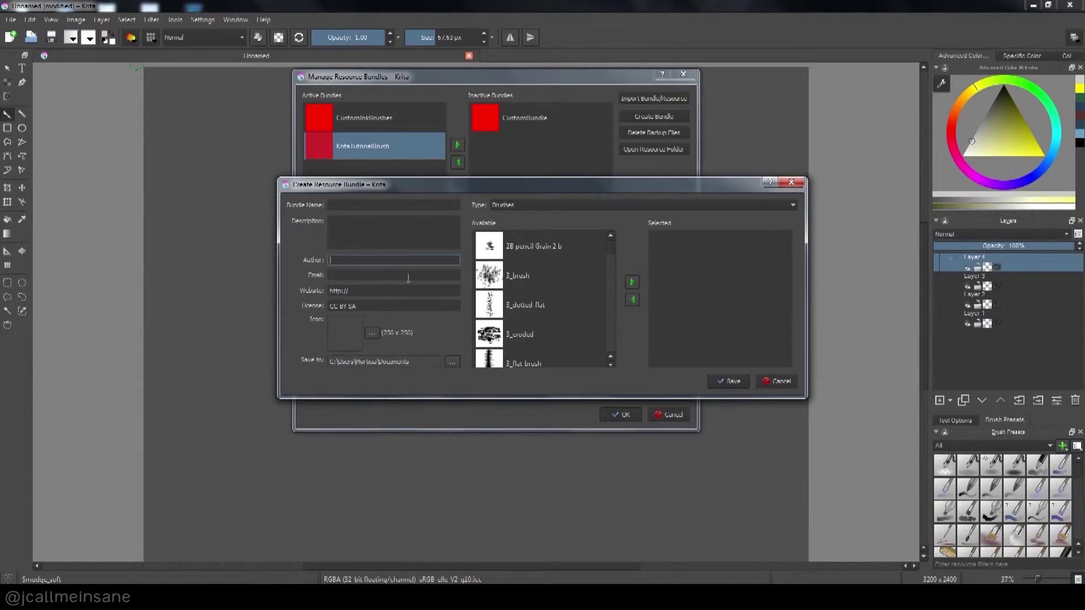
pyautogui.click(408, 277)
pyautogui.click(407, 266)
pyautogui.click(417, 279)
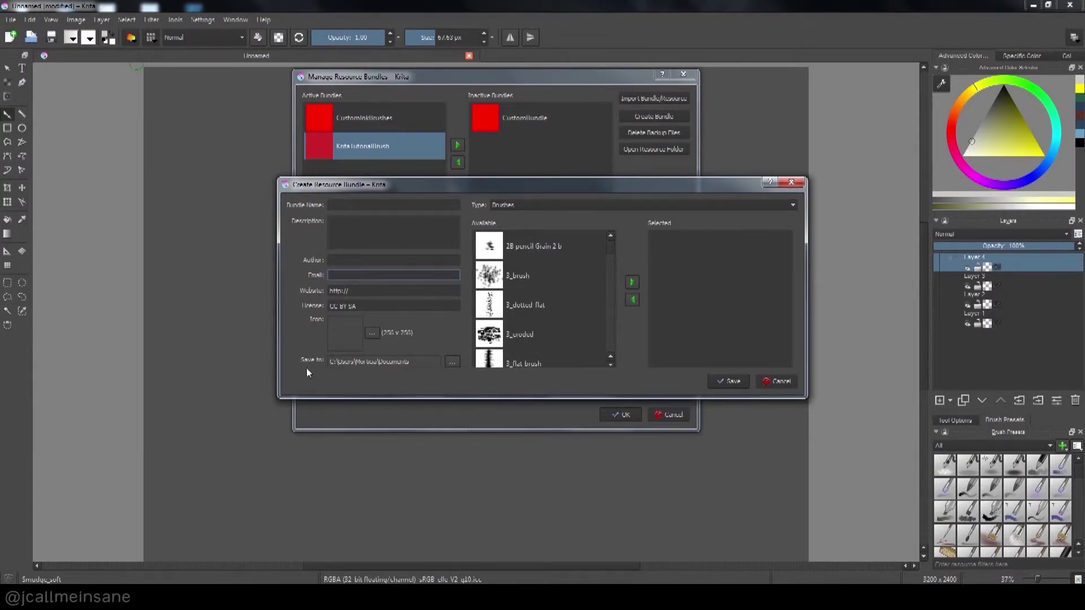
pyautogui.click(452, 362)
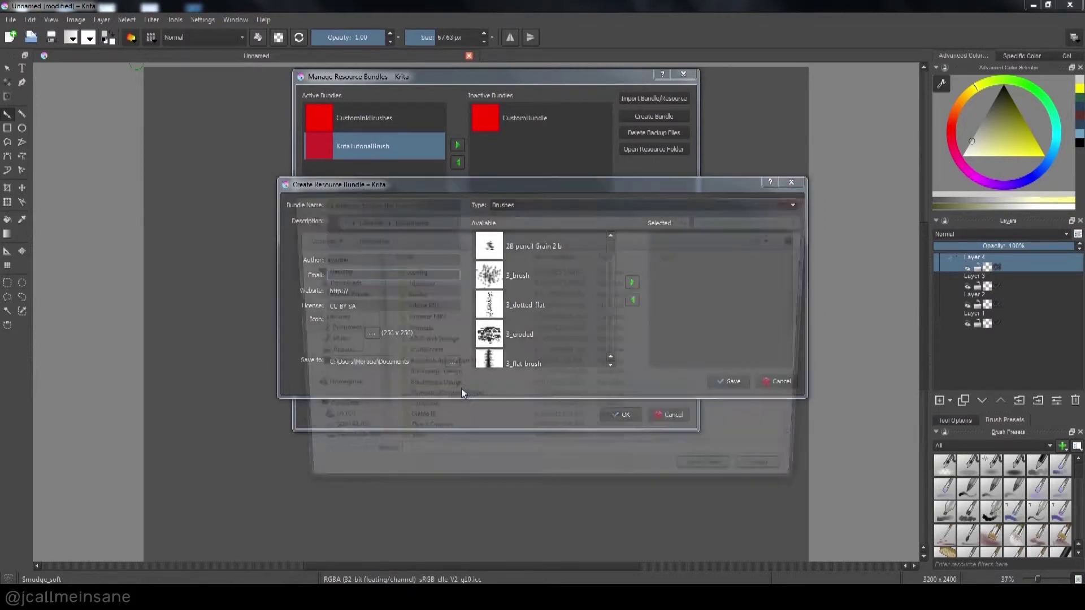
pyautogui.moveTo(516, 193); pyautogui.dragTo(457, 131)
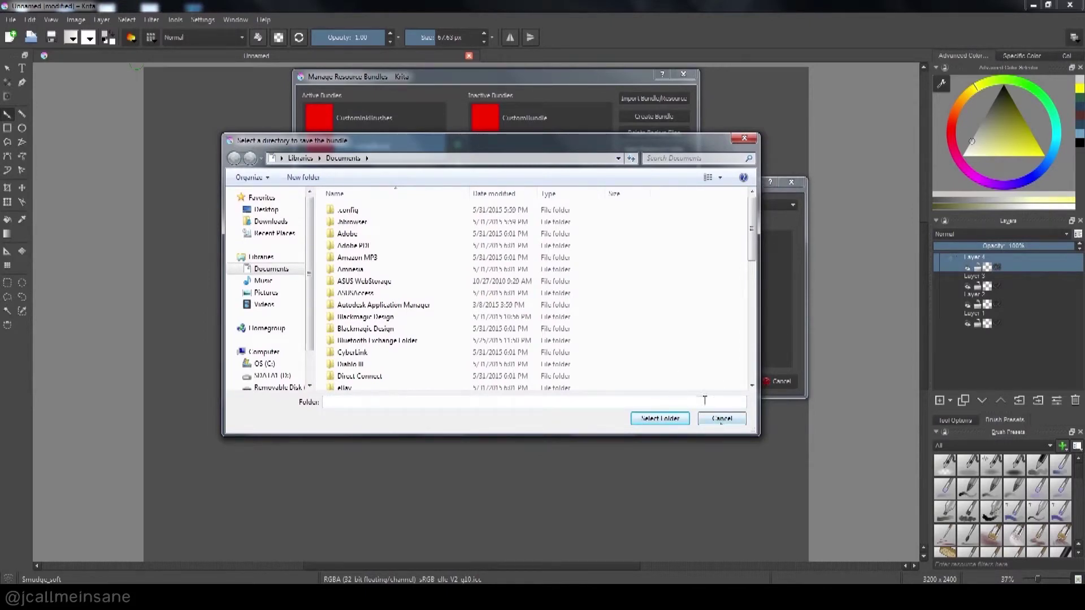
# Reopen the save-folder picker and browse the Krita (x64) lib, plugins and bin folders
pyautogui.click(722, 418)
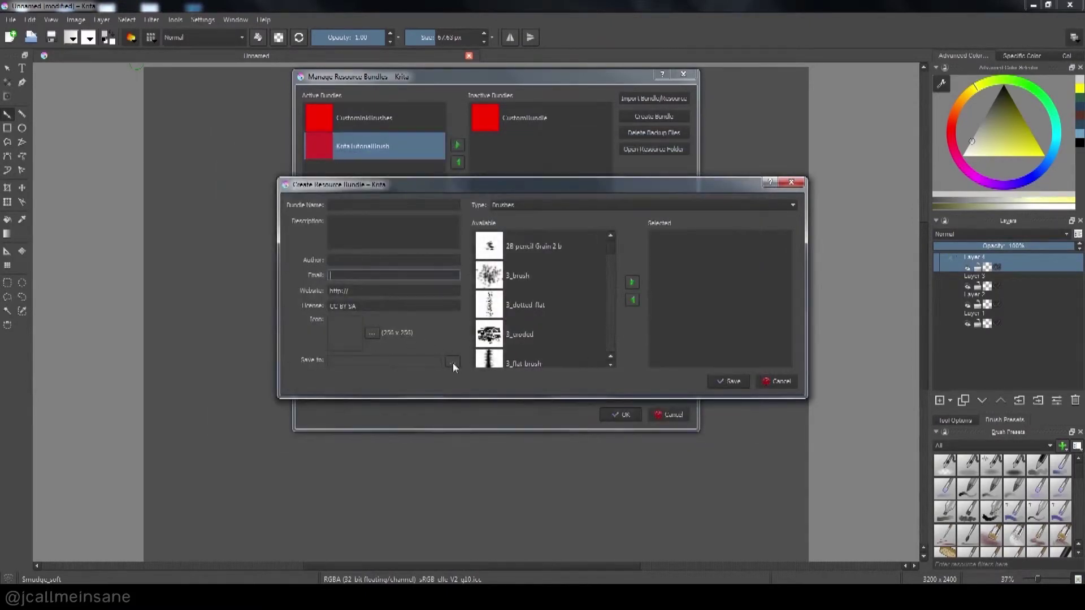
pyautogui.click(453, 362)
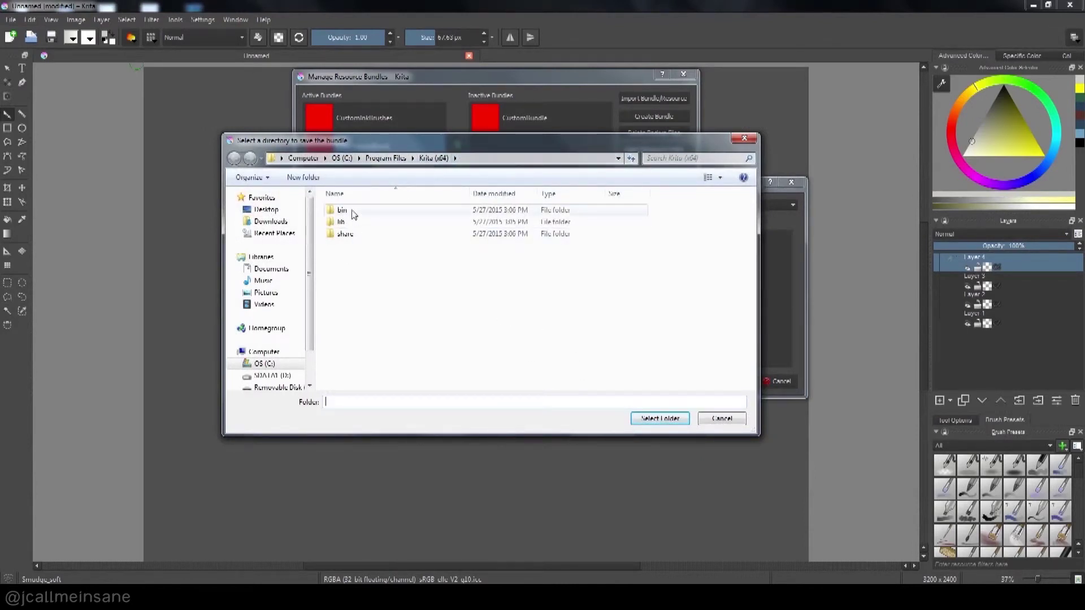
pyautogui.click(346, 234)
pyautogui.doubleClick(362, 222)
pyautogui.click(371, 226)
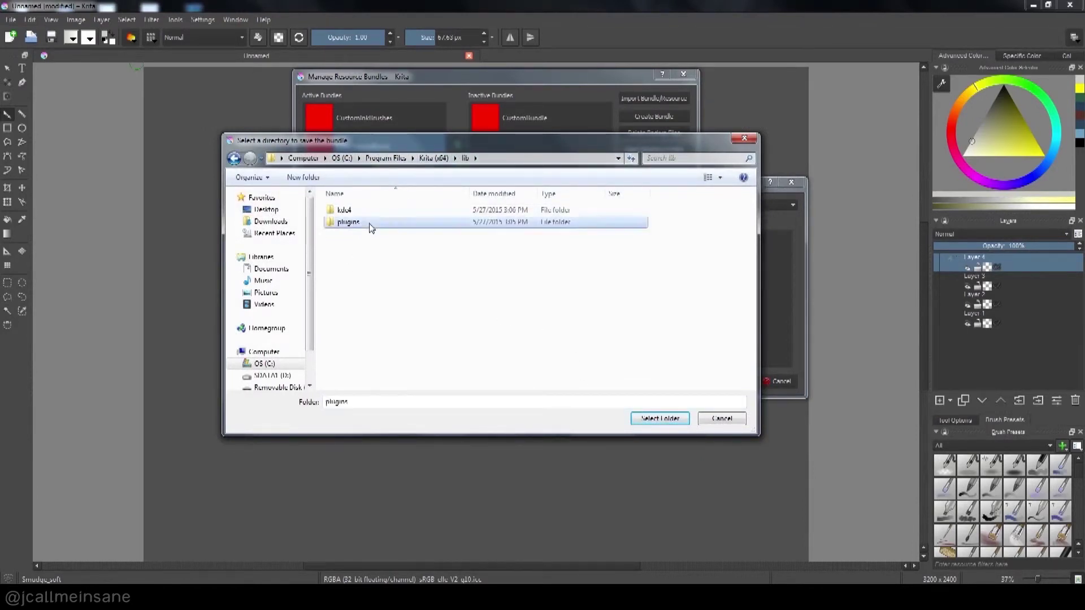
pyautogui.doubleClick(369, 222)
pyautogui.press('BackSpace')
pyautogui.press('BackSpace')
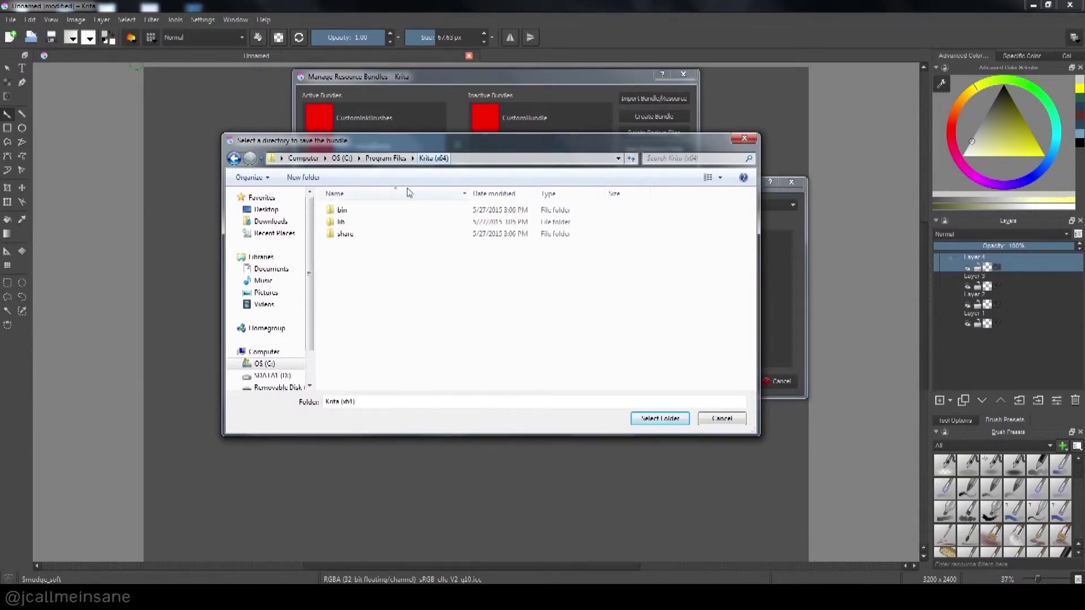
pyautogui.doubleClick(361, 211)
pyautogui.press('BackSpace')
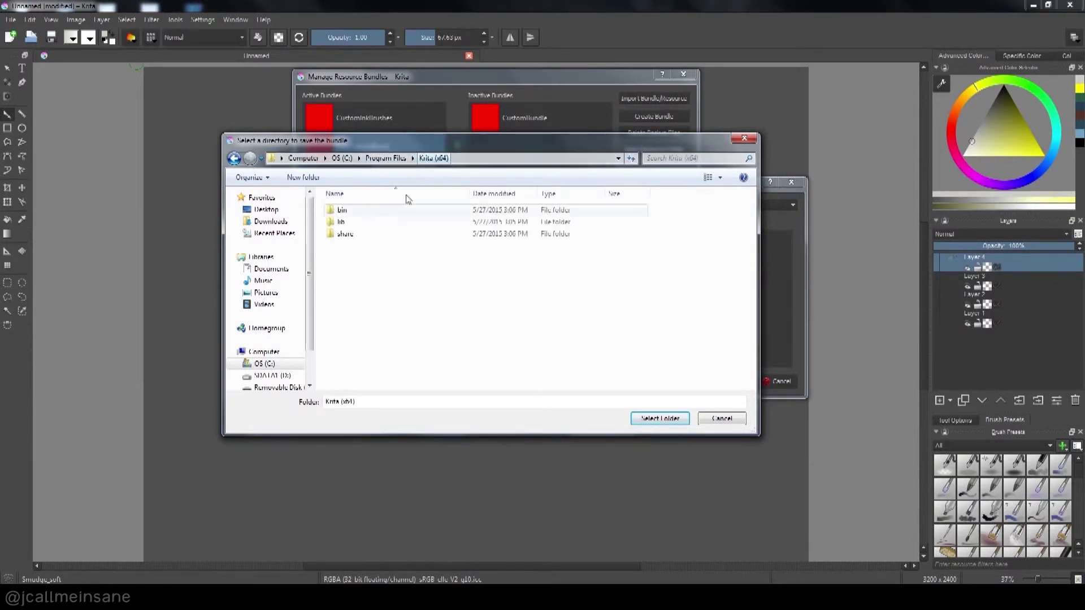
# Open the Krita (x64) share folder and scroll through its contents
pyautogui.click(368, 234)
pyautogui.doubleClick(369, 234)
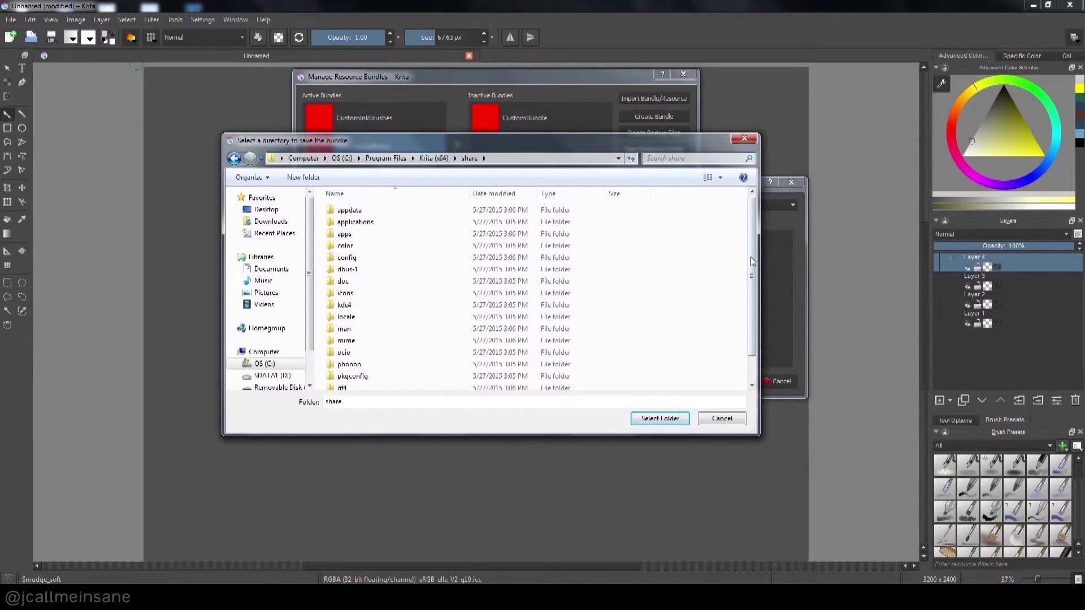
pyautogui.scroll(-1, 752, 262)
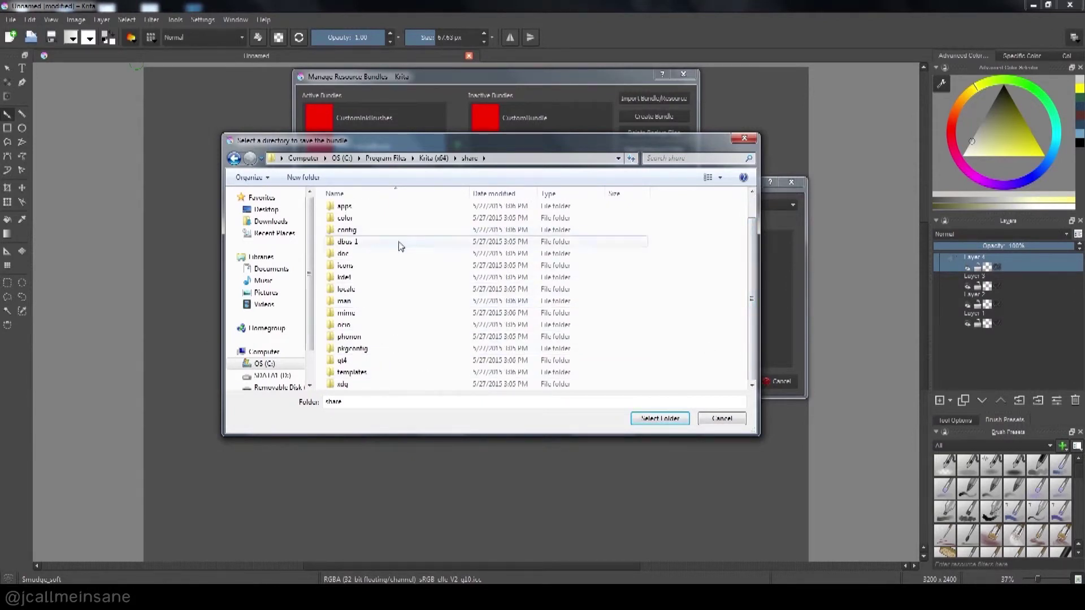
pyautogui.moveTo(751, 330); pyautogui.dragTo(749, 280)
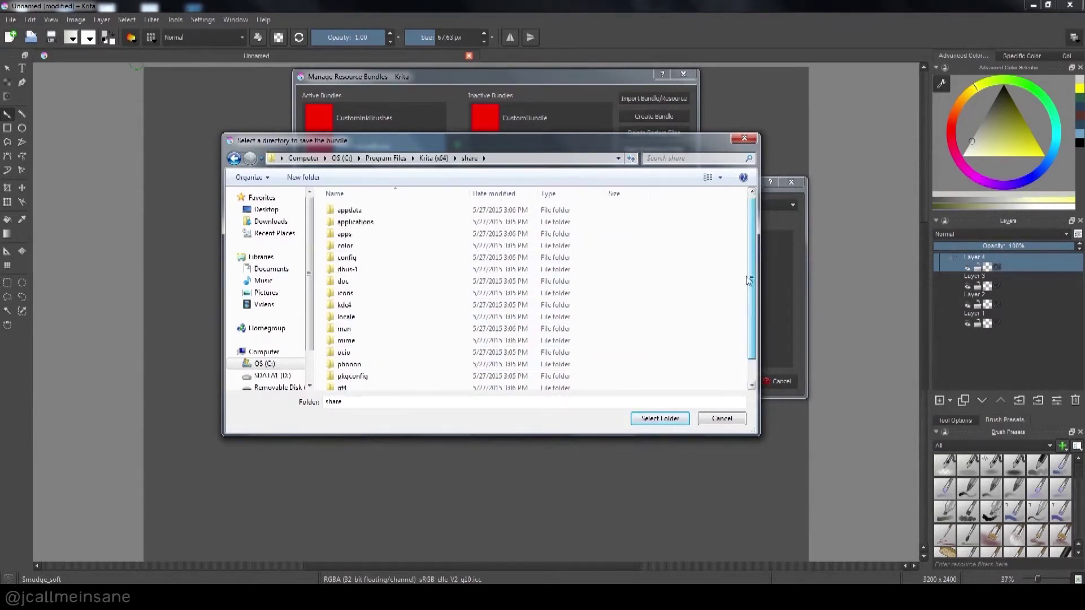
pyautogui.scroll(-1, 751, 339)
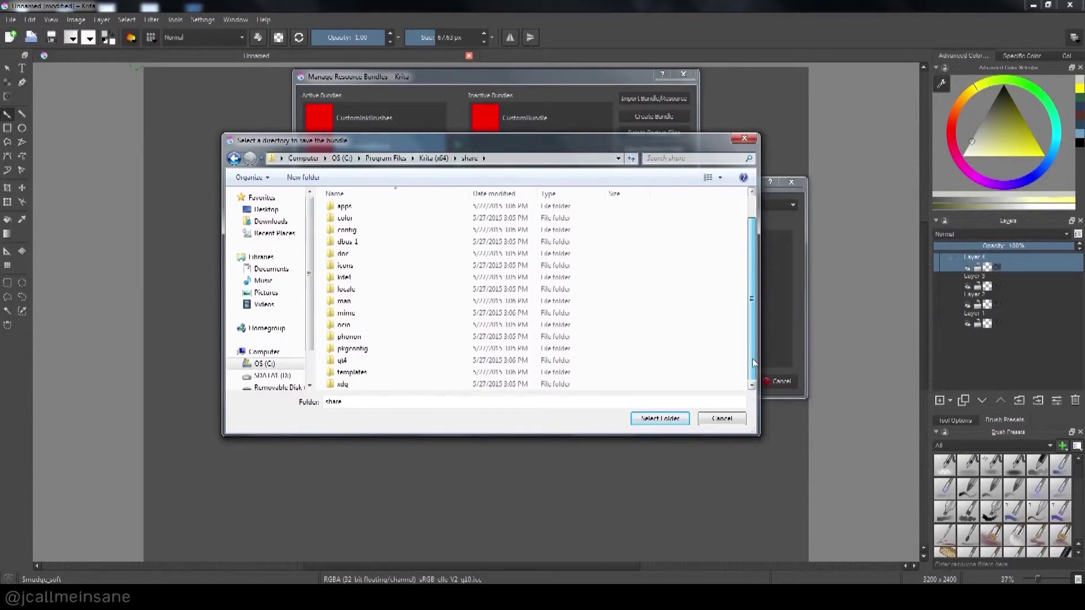
pyautogui.scroll(1, 752, 363)
# Navigate share > apps > krita > brushes, then cancel the folder picker
pyautogui.doubleClick(387, 208)
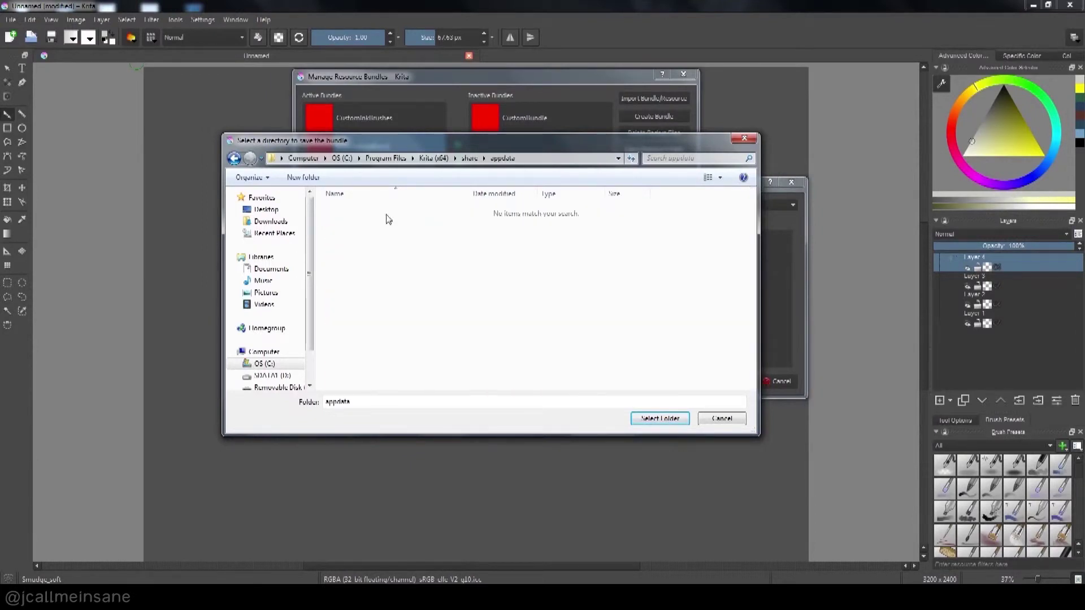
pyautogui.click(469, 158)
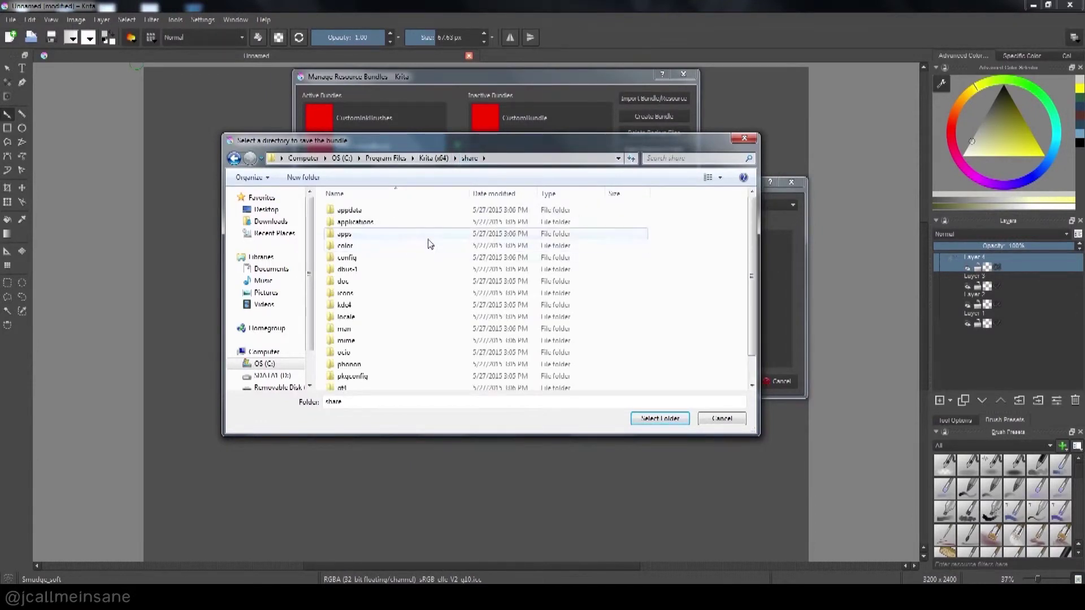
pyautogui.doubleClick(428, 234)
pyautogui.click(417, 326)
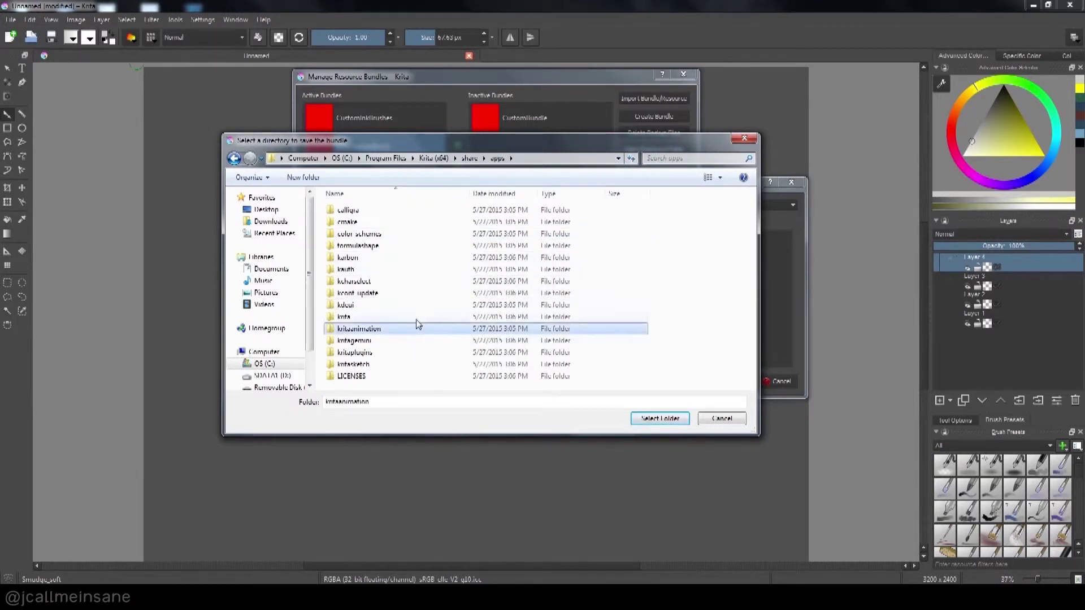
pyautogui.doubleClick(373, 317)
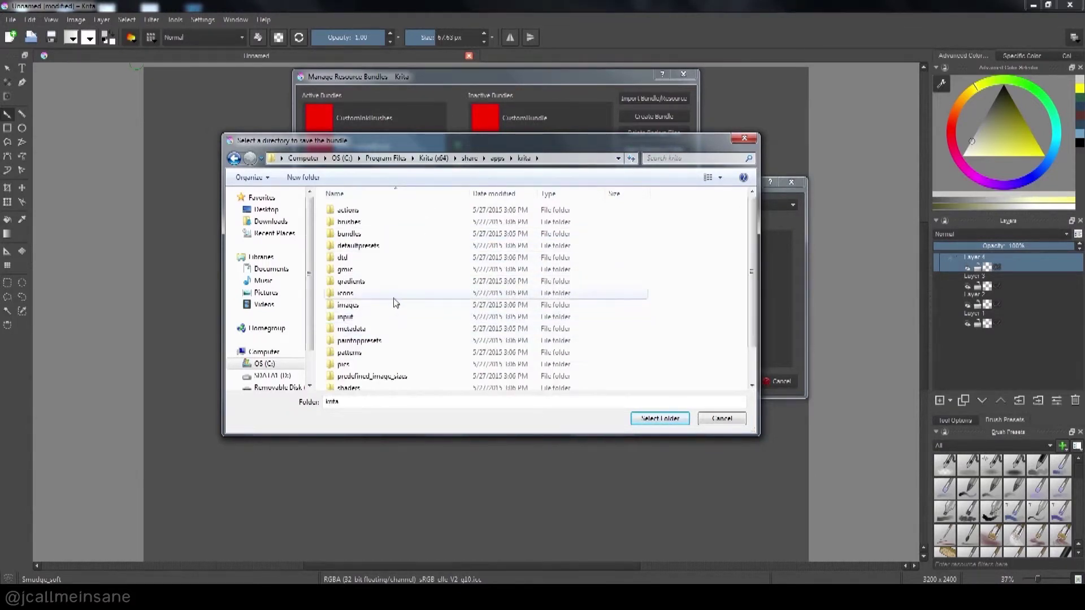
pyautogui.doubleClick(370, 222)
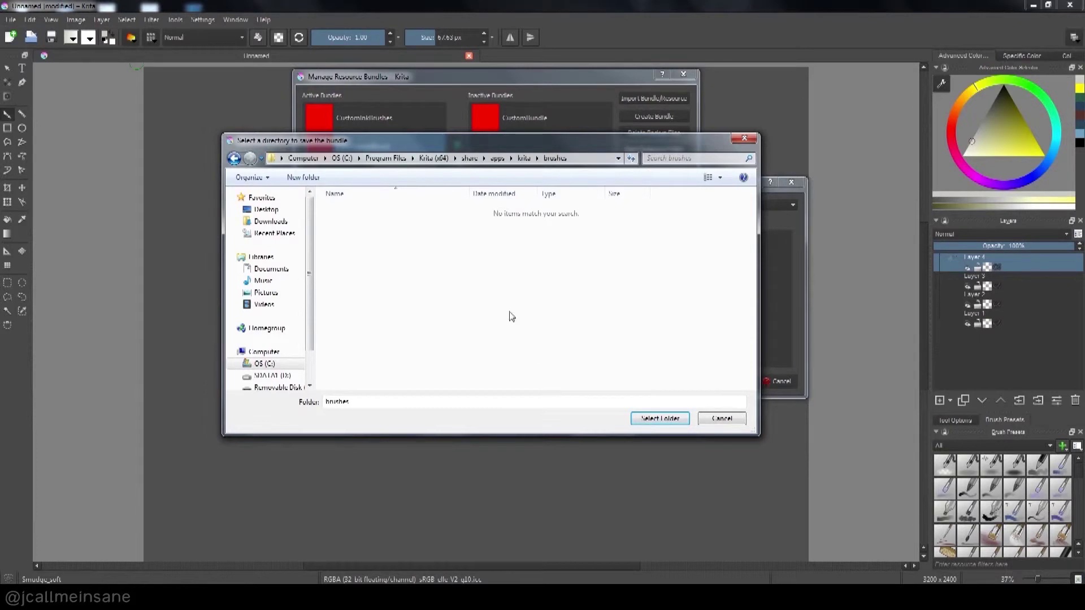
pyautogui.click(733, 422)
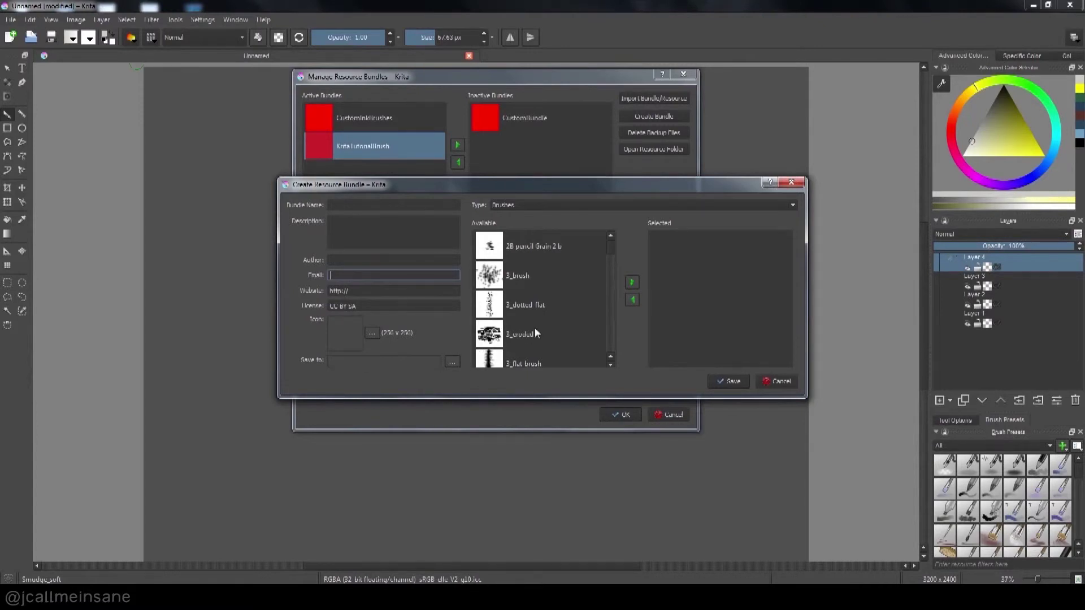
# Switch the resource type to Brush Presets and add TutorialBrush to the bundle
pyautogui.click(581, 205)
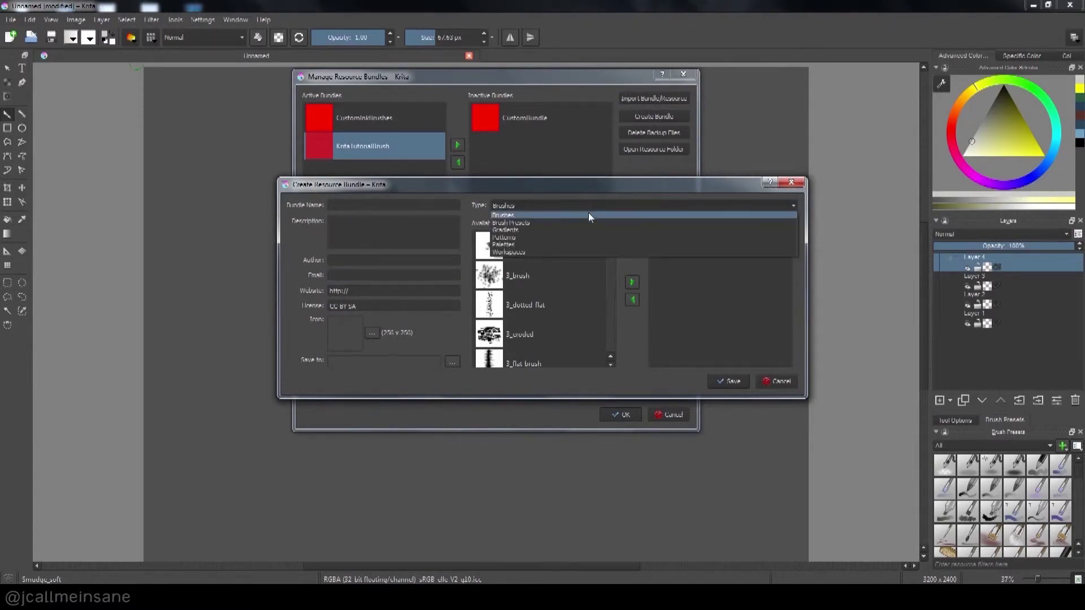
pyautogui.click(591, 222)
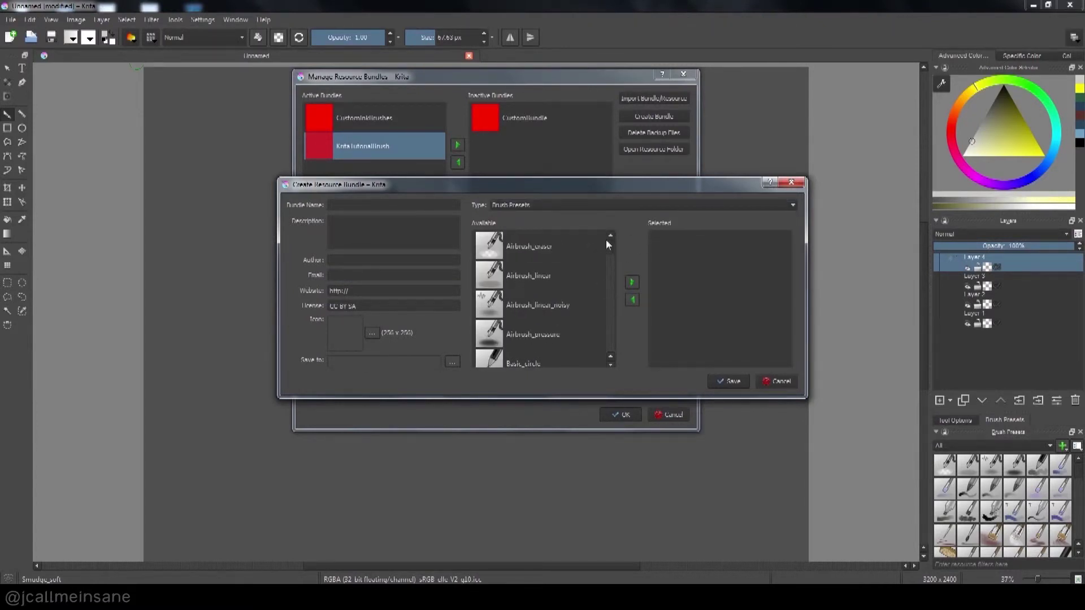
pyautogui.moveTo(613, 249)
pyautogui.mouseDown()
pyautogui.moveTo(611, 371)
pyautogui.moveTo(610, 241)
pyautogui.mouseUp()
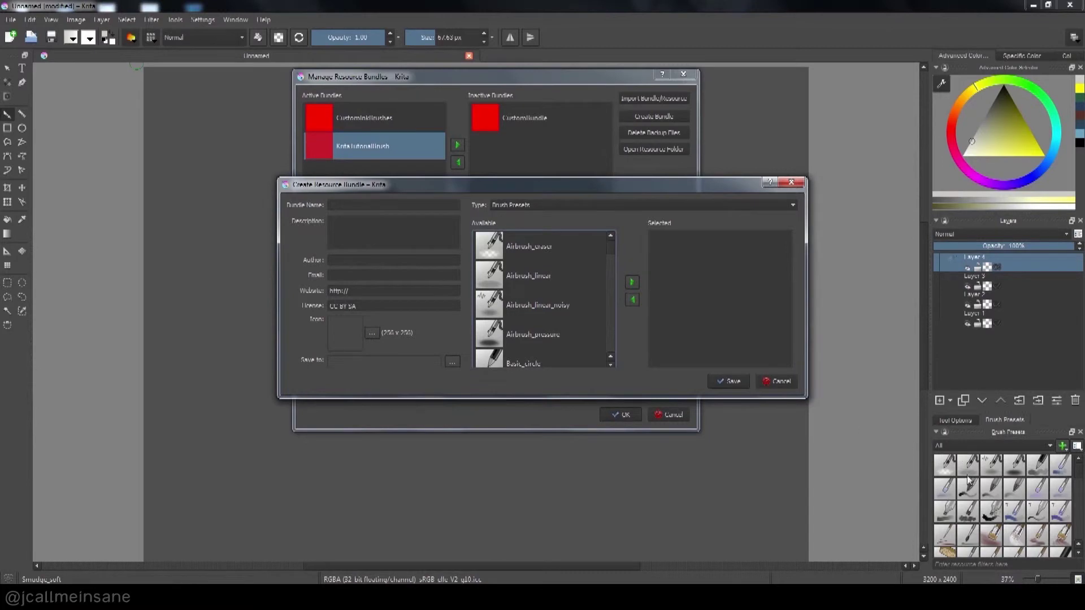
pyautogui.moveTo(609, 245); pyautogui.dragTo(611, 356)
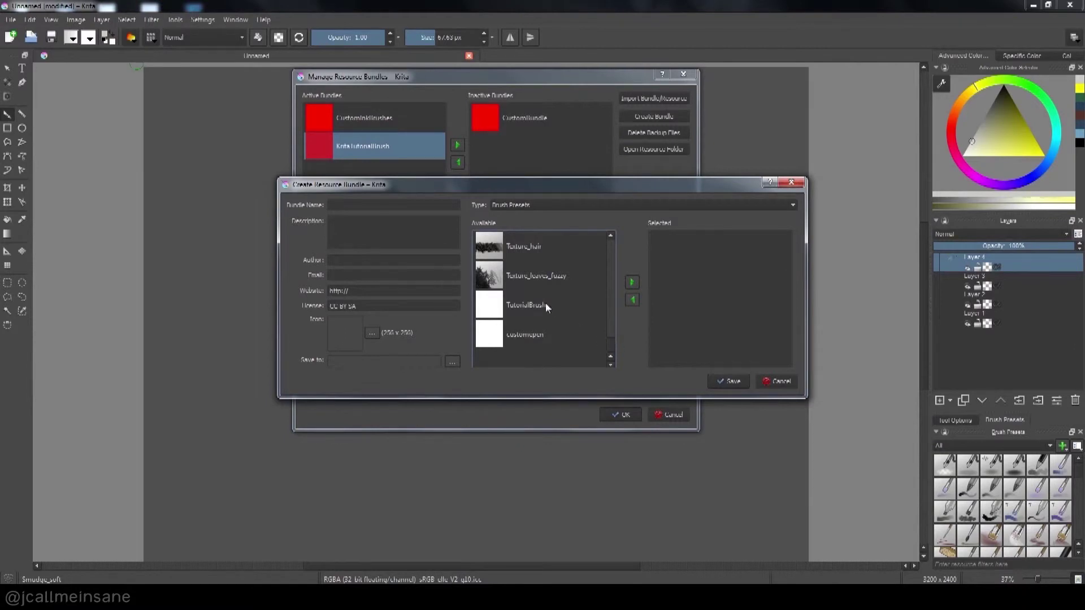
pyautogui.moveTo(610, 344)
pyautogui.mouseDown()
pyautogui.moveTo(598, 238)
pyautogui.moveTo(594, 347)
pyautogui.mouseUp()
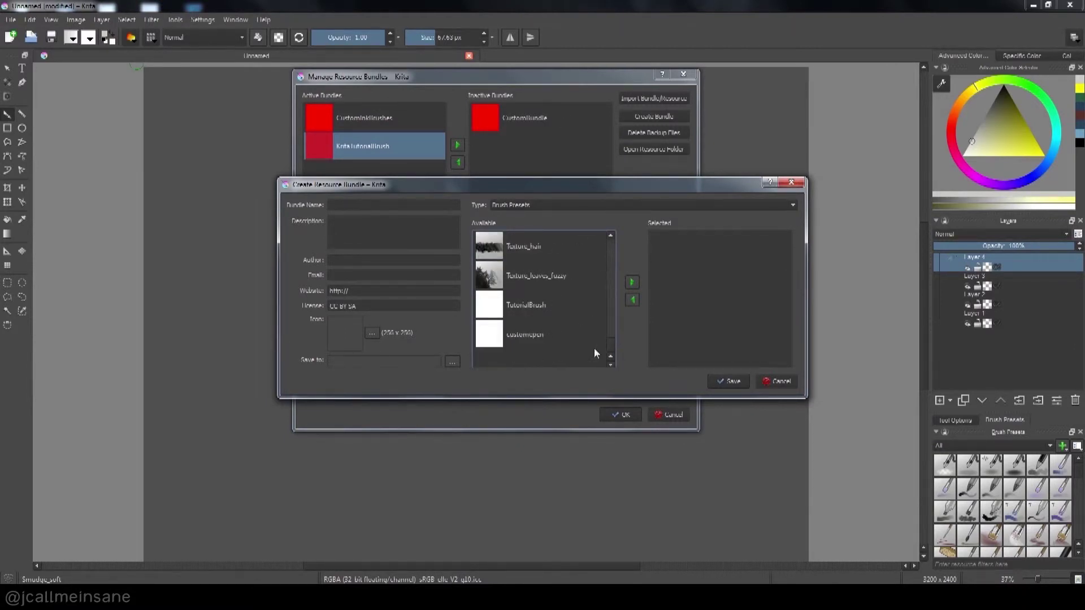
pyautogui.click(514, 307)
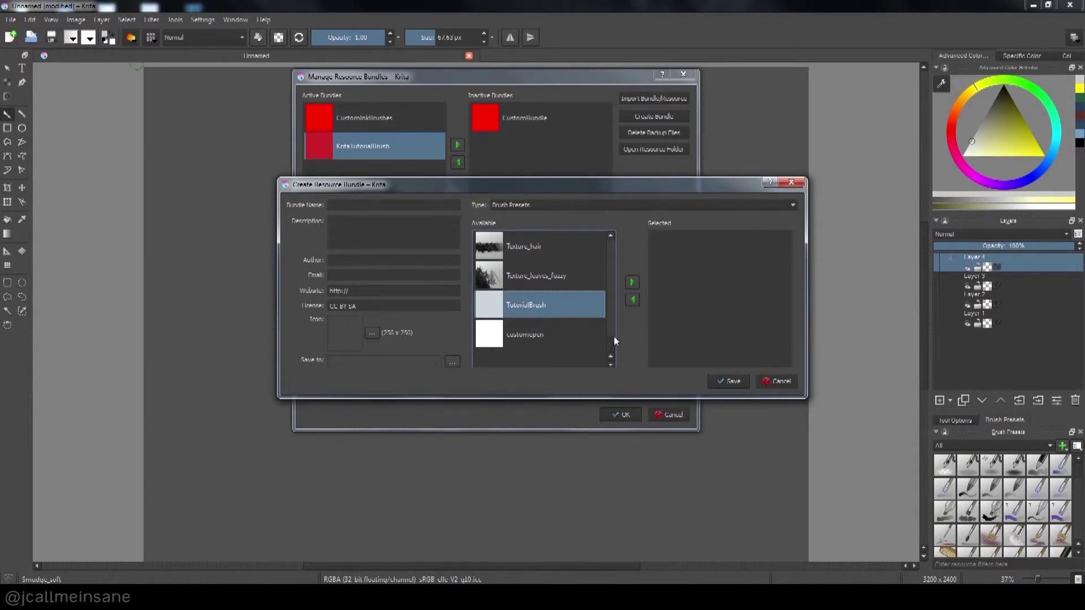
pyautogui.moveTo(614, 337)
pyautogui.mouseDown()
pyautogui.moveTo(599, 245)
pyautogui.moveTo(621, 358)
pyautogui.moveTo(610, 283)
pyautogui.moveTo(611, 351)
pyautogui.moveTo(612, 246)
pyautogui.moveTo(612, 352)
pyautogui.mouseUp()
pyautogui.click(632, 282)
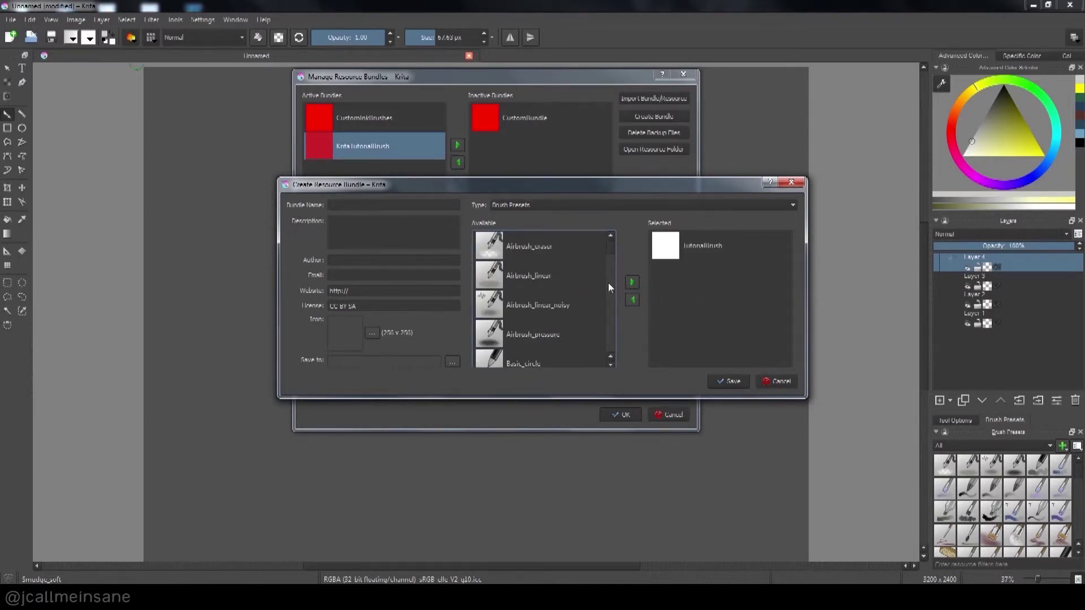
# Add CustomPencil_Thin and CustomMarker, and name the bundle 'Tutorialbrushset1'
pyautogui.scroll(-2, 612, 253)
pyautogui.scroll(2, 612, 242)
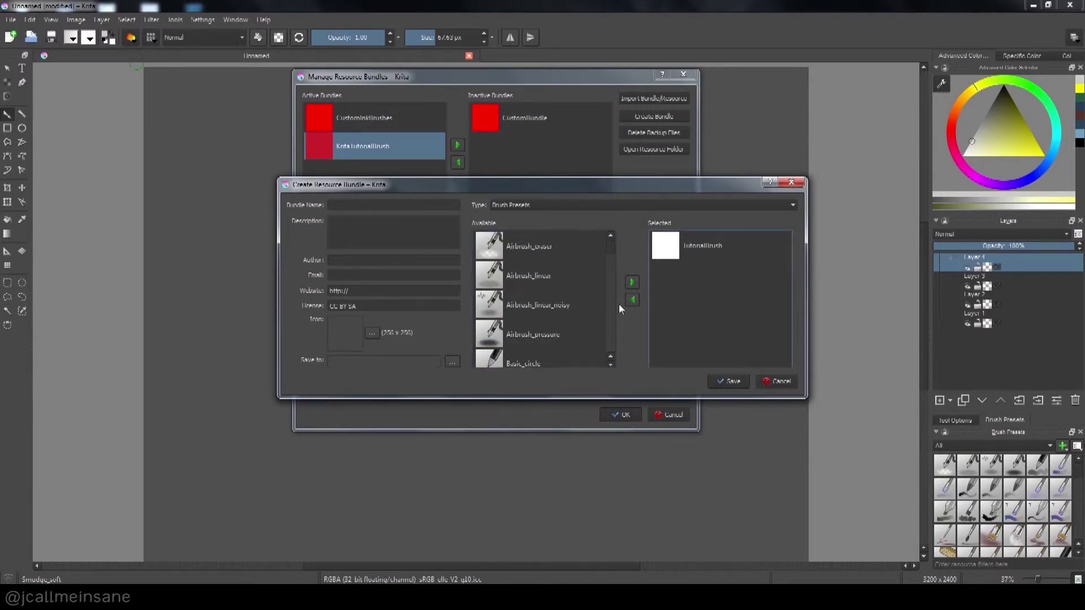
pyautogui.scroll(-6, 610, 249)
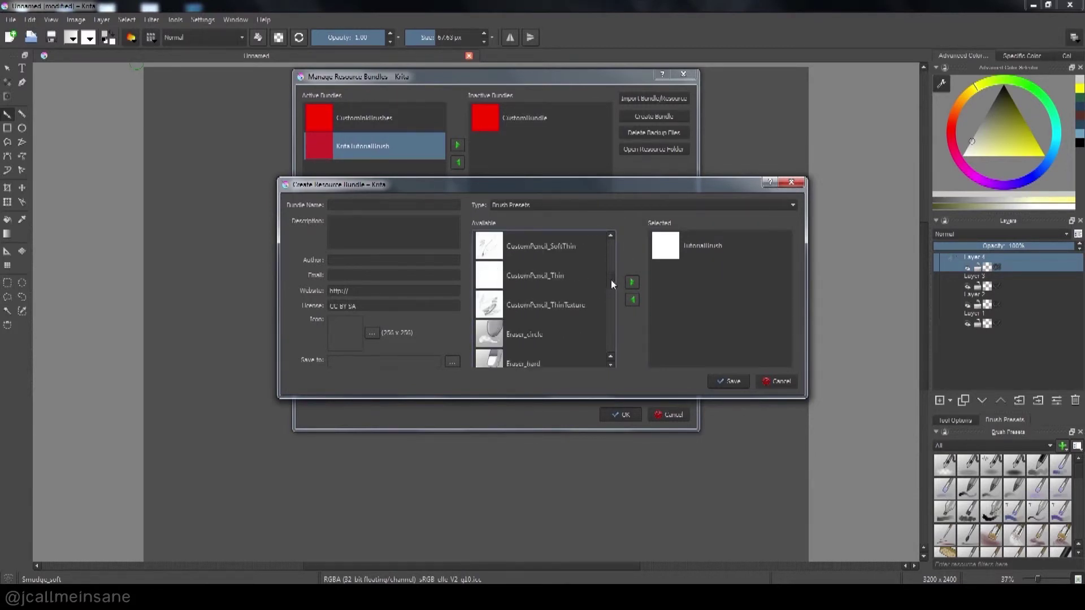
pyautogui.click(584, 308)
pyautogui.click(632, 282)
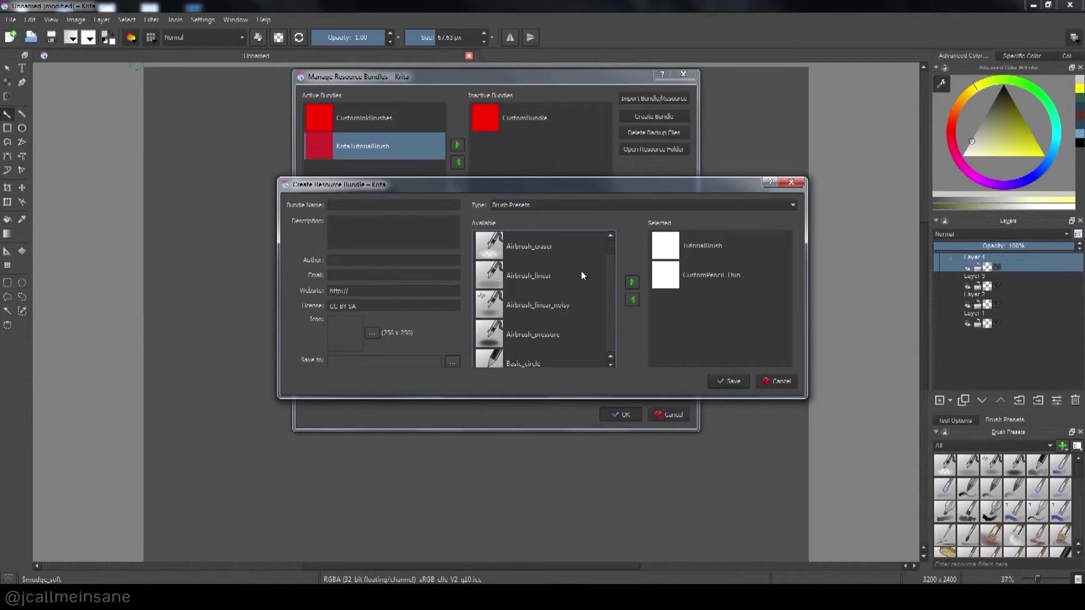
pyautogui.scroll(-6, 613, 266)
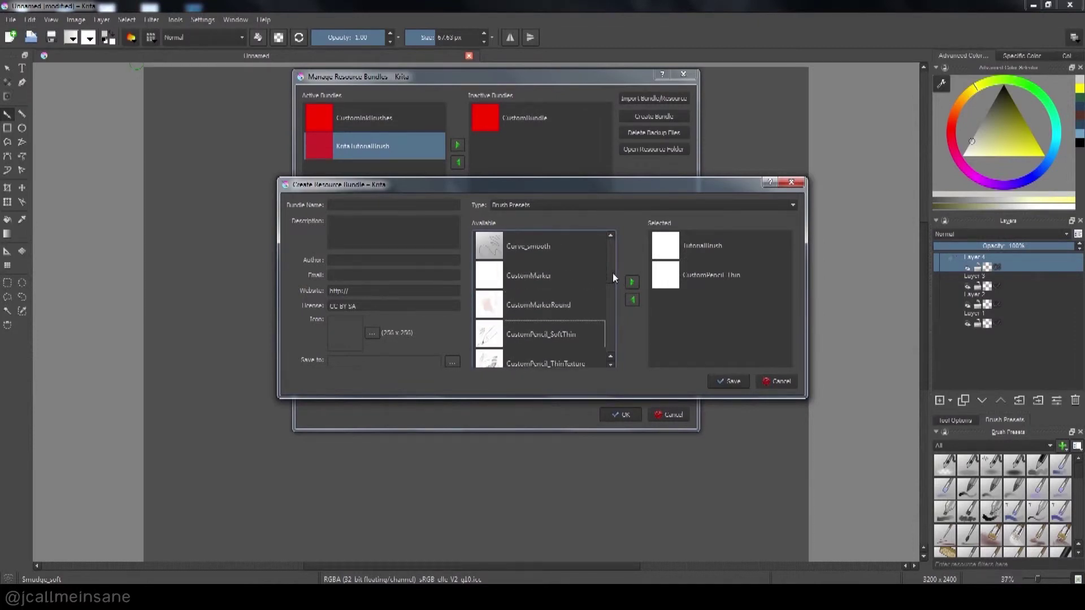
pyautogui.click(577, 285)
pyautogui.click(632, 282)
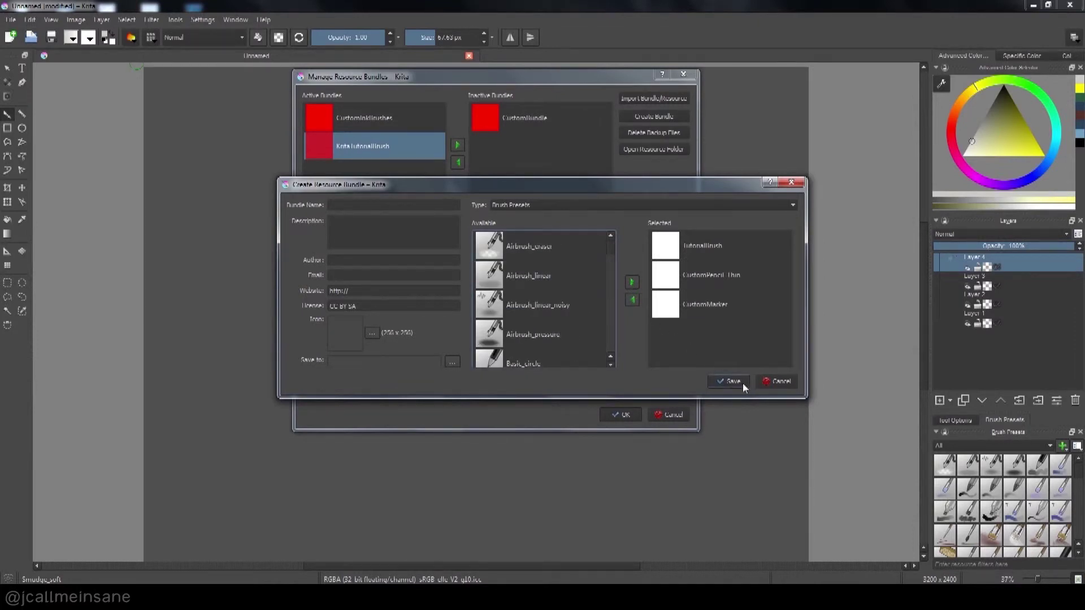
pyautogui.click(402, 206)
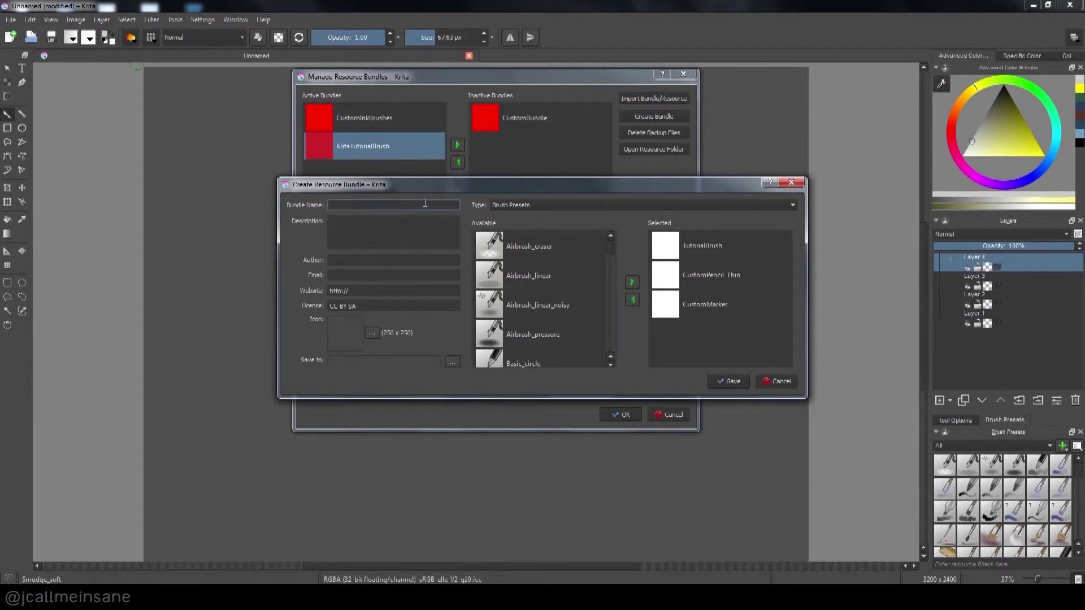
pyautogui.write('Tutorialbrushset1')
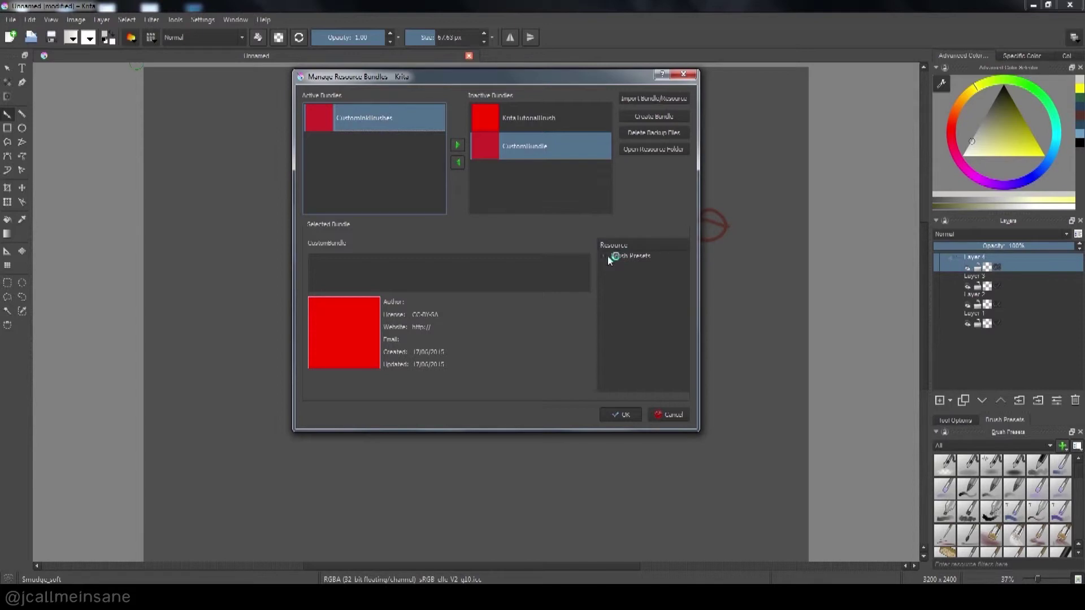
# Start a new resource bundle named 'tutorialtest'
pyautogui.click(535, 258)
pyautogui.click(572, 198)
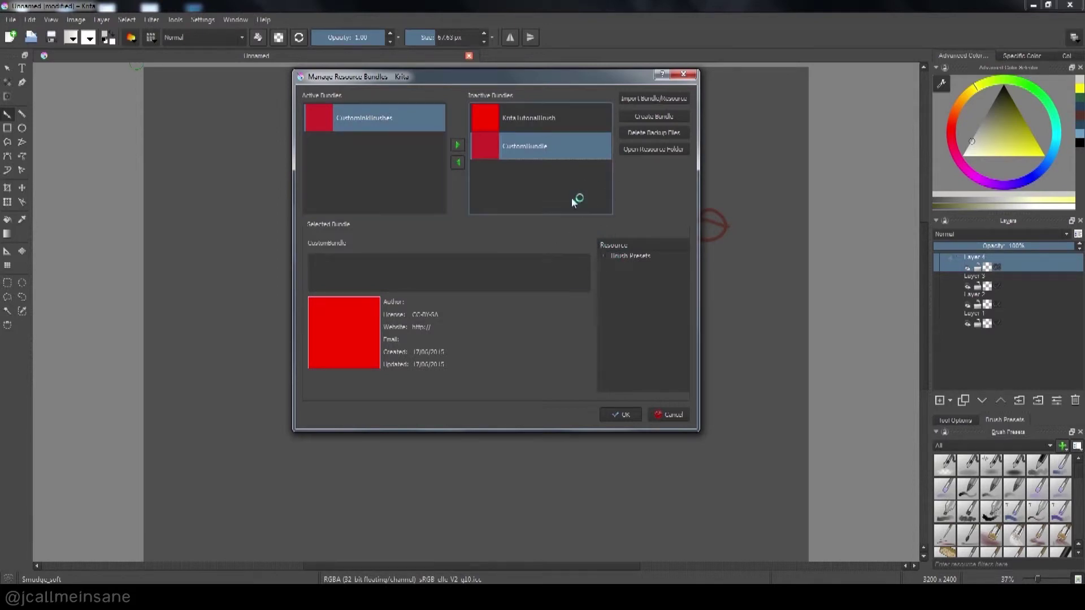
pyautogui.click(427, 196)
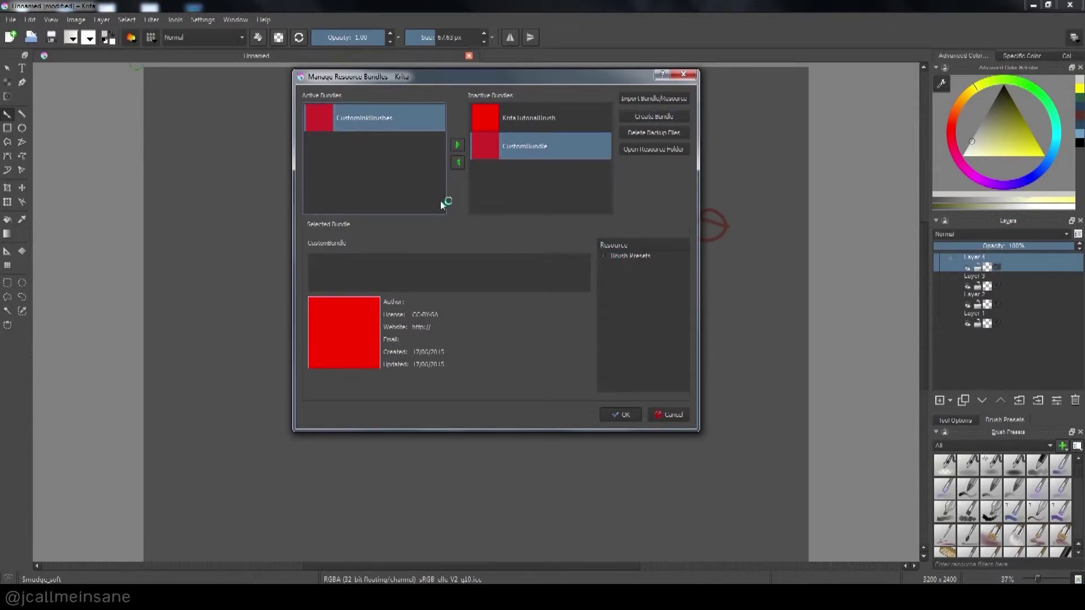
pyautogui.click(657, 115)
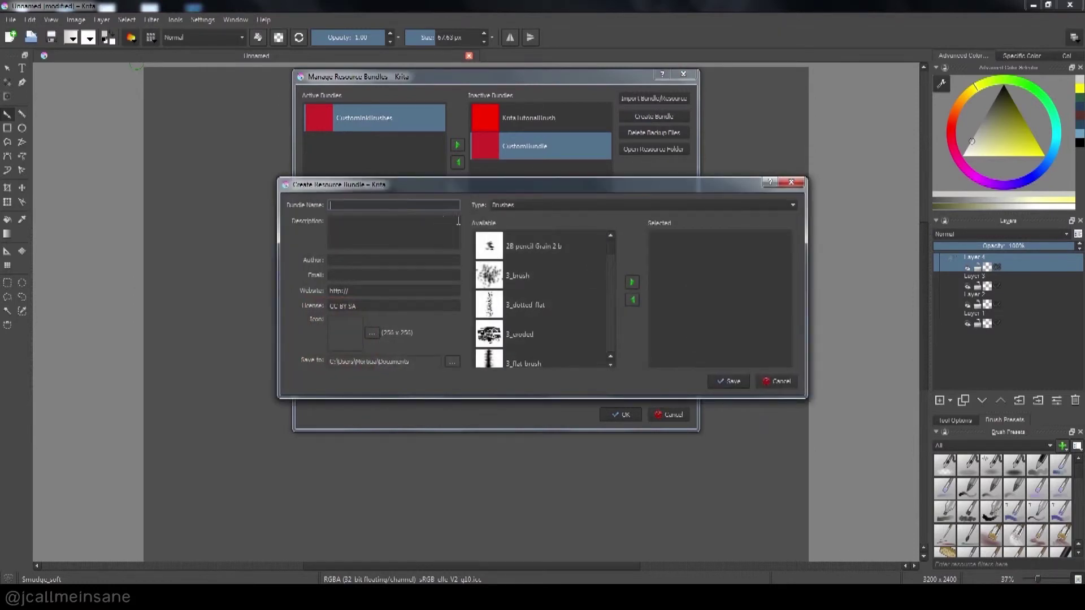
pyautogui.write('tutorialtest')
# Add the TutorialBrush and CustomPencil_Thin presets, save the bundle, and begin importing a bundle
pyautogui.click(615, 206)
pyautogui.click(610, 225)
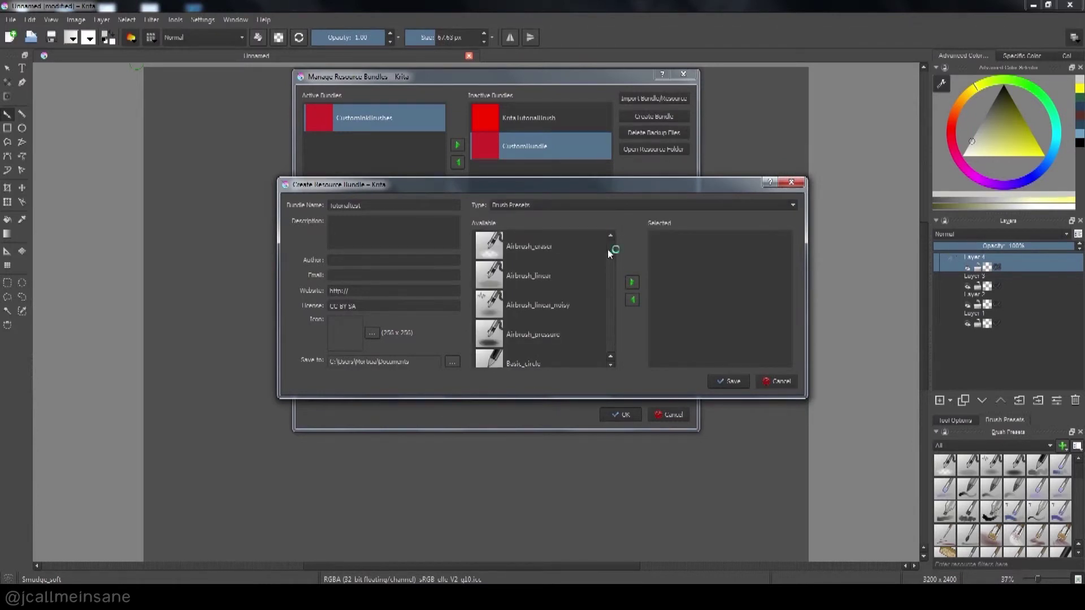
pyautogui.moveTo(609, 249); pyautogui.dragTo(619, 358)
pyautogui.click(551, 307)
pyautogui.click(631, 284)
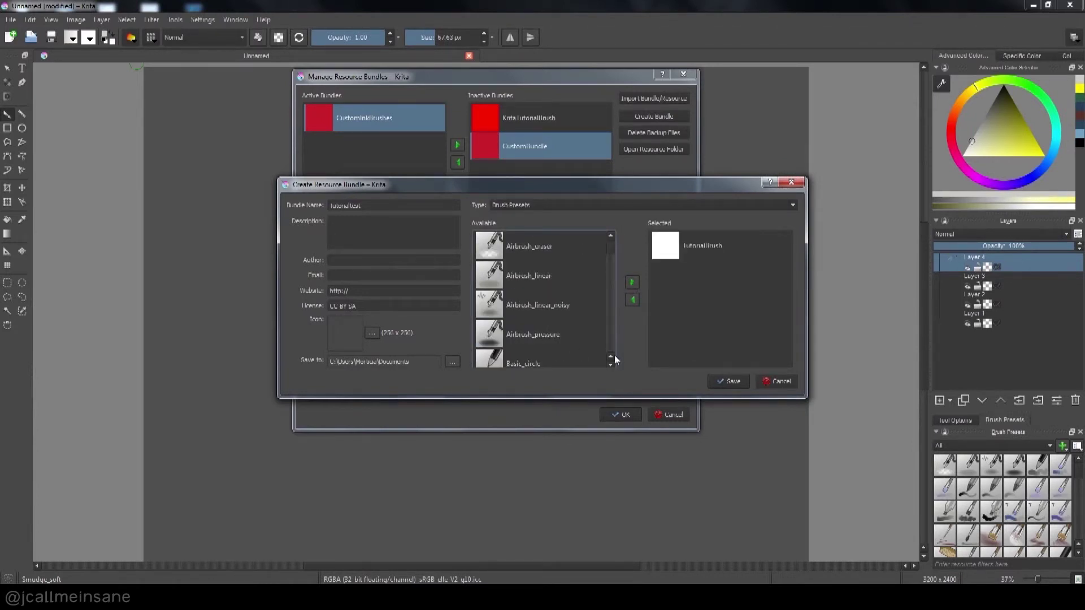
pyautogui.scroll(-6, 613, 308)
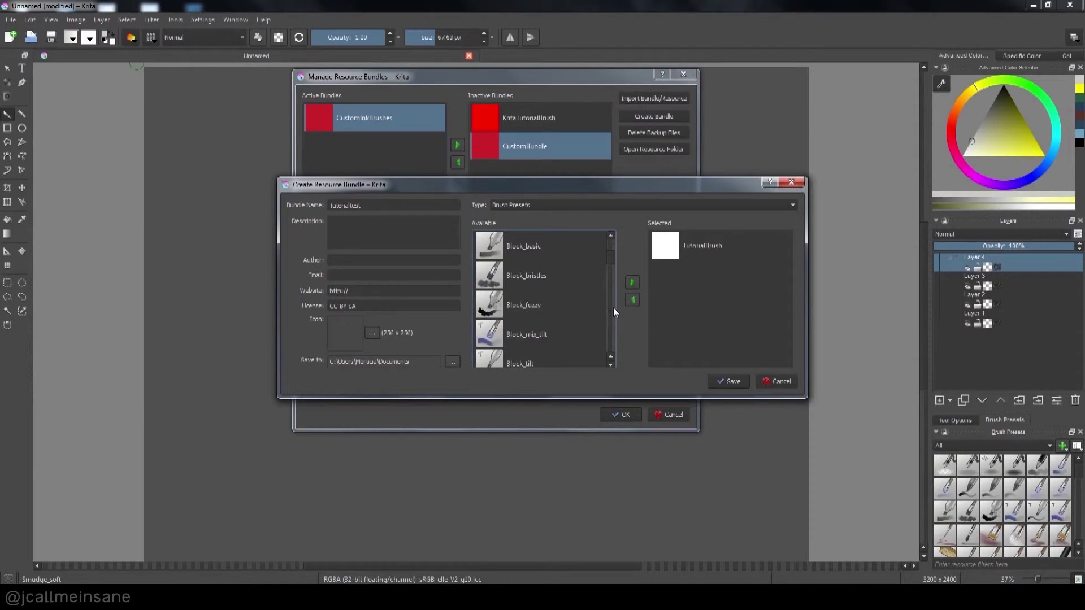
pyautogui.scroll(-3, 613, 307)
pyautogui.click(582, 298)
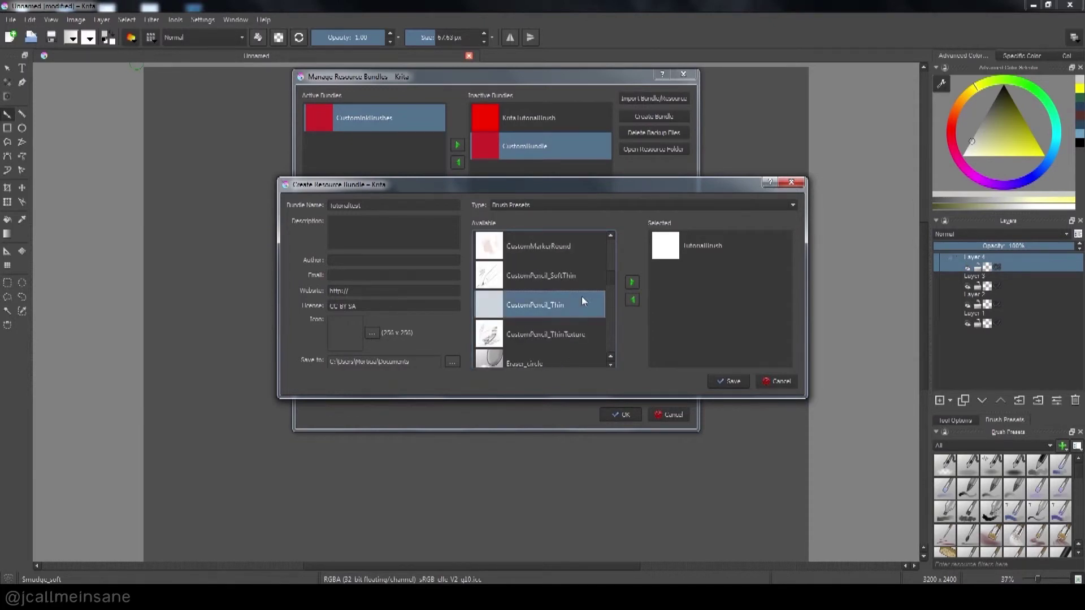
pyautogui.click(631, 283)
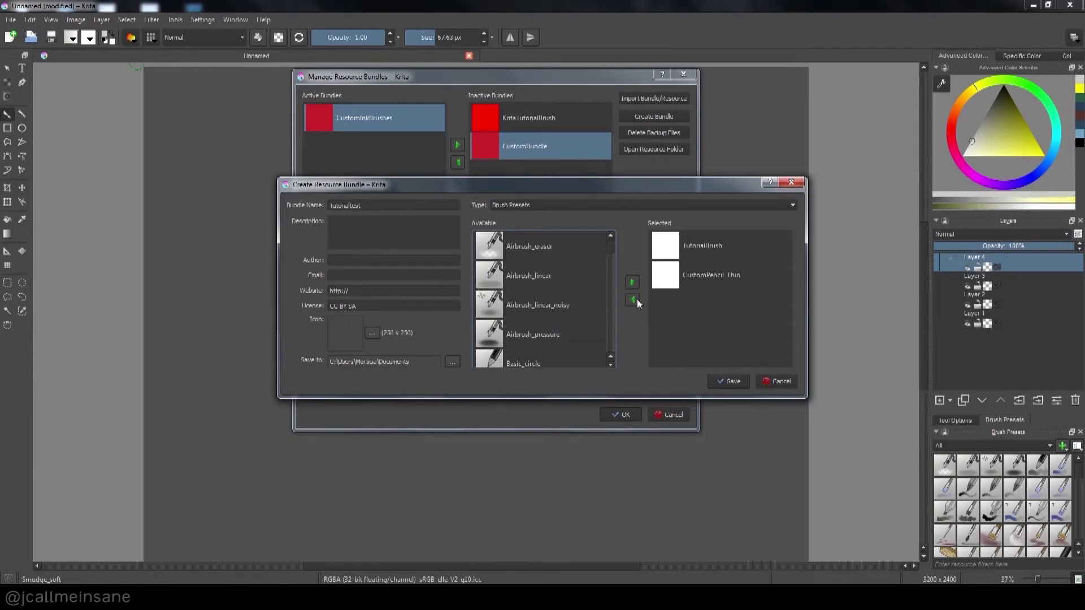
pyautogui.click(721, 380)
pyautogui.click(640, 98)
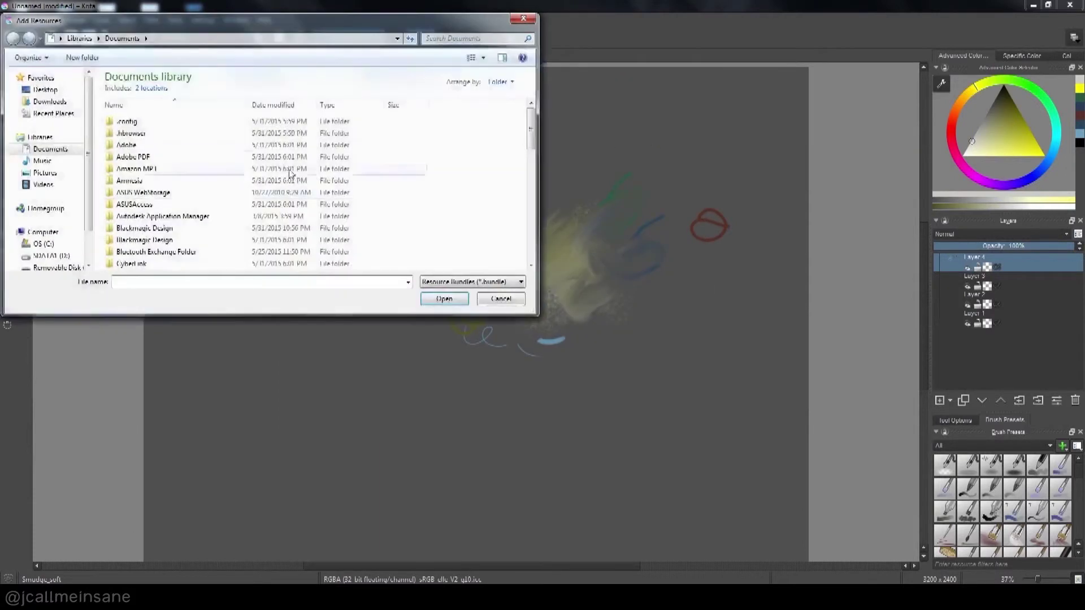
# Select Tutorialtest.bundle in the Add Resources dialog and import it
pyautogui.scroll(-10, 207, 249)
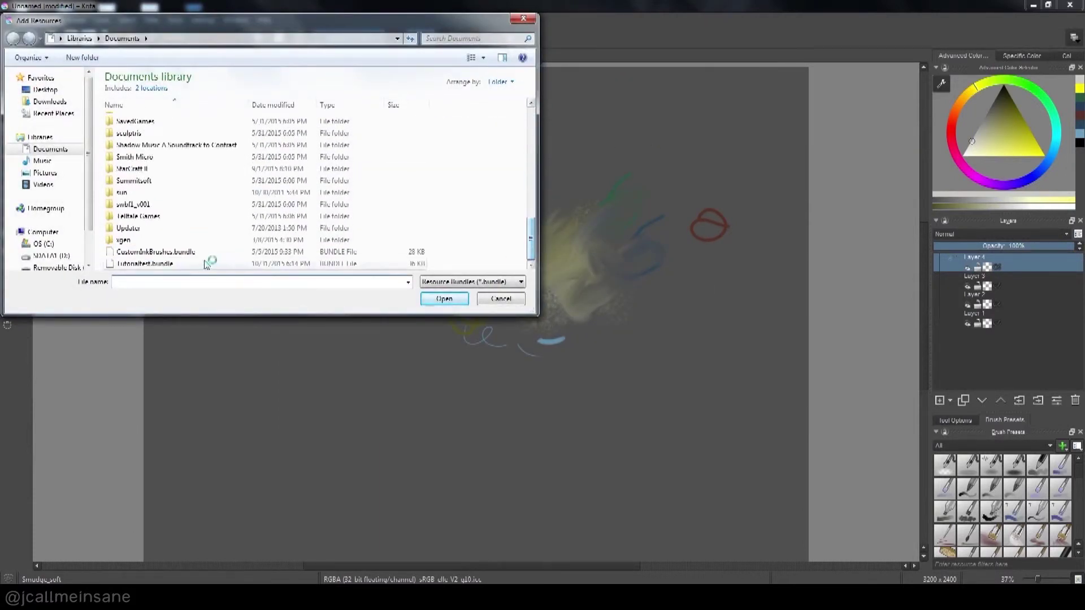
pyautogui.click(206, 263)
pyautogui.click(444, 298)
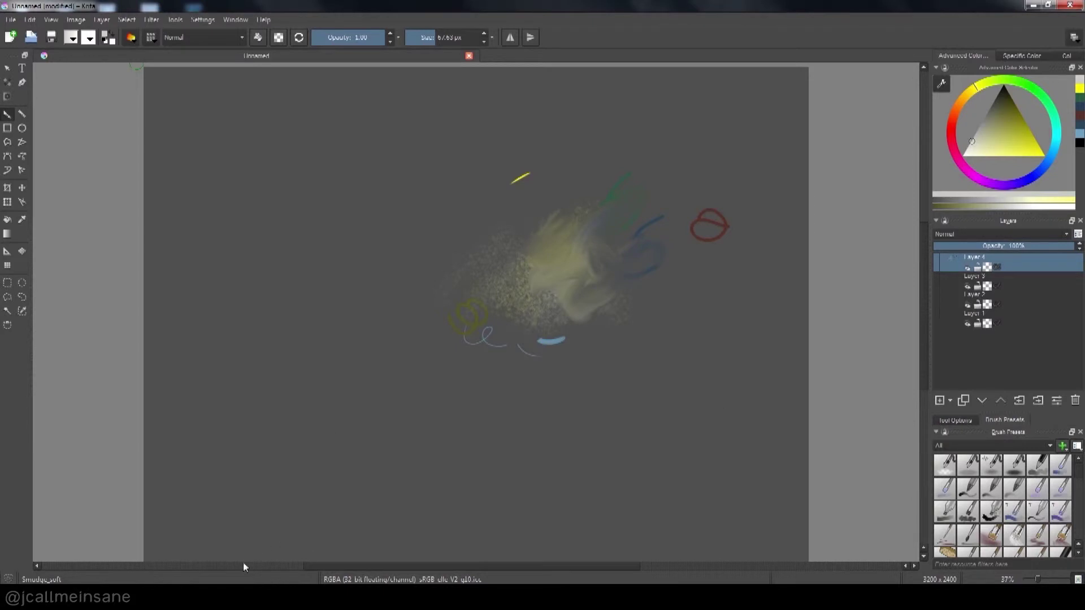
# Move KritaTutorialBrush from Active to Inactive bundles and confirm with OK
pyautogui.moveTo(254, 565)
pyautogui.click(290, 537)
pyautogui.click(412, 167)
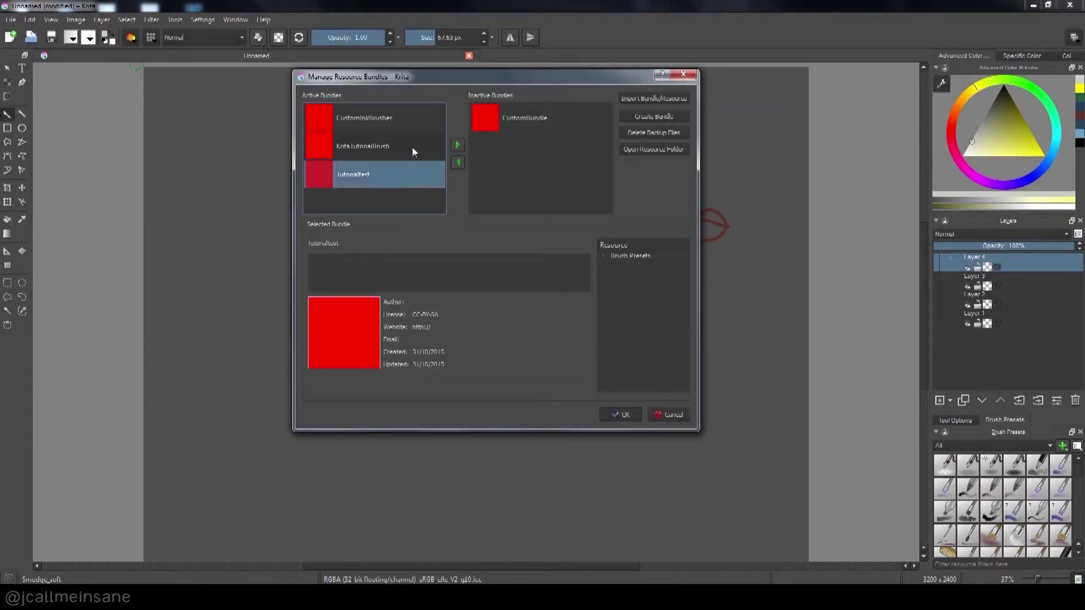
pyautogui.click(410, 146)
pyautogui.keyDown('ctrl'); pyautogui.click(410, 148); pyautogui.keyUp('ctrl')
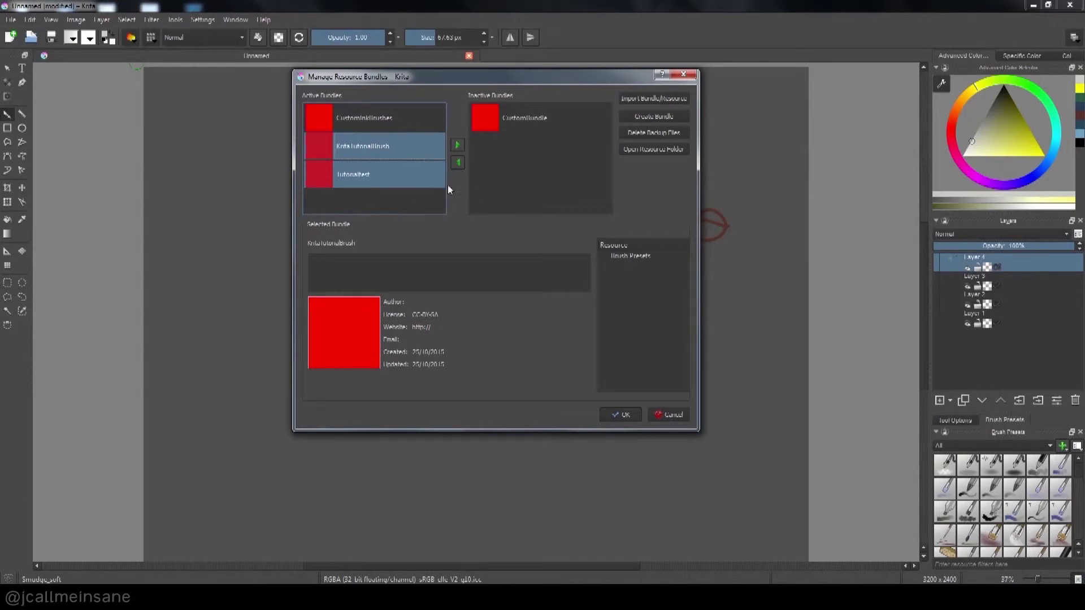
pyautogui.keyDown('ctrl'); pyautogui.click(418, 174); pyautogui.keyUp('ctrl')
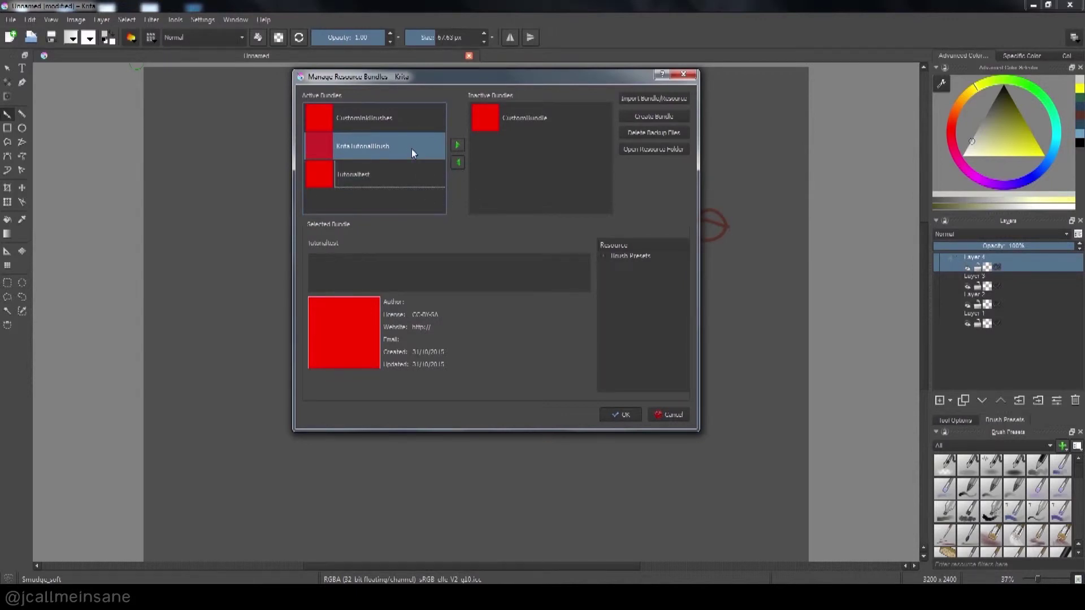
pyautogui.click(457, 146)
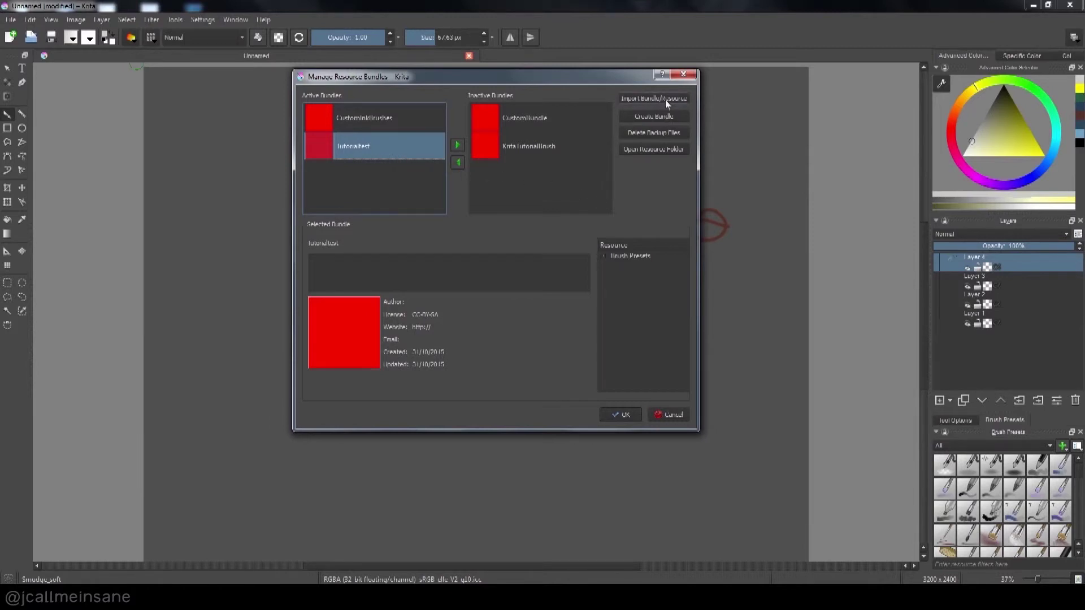
pyautogui.click(620, 414)
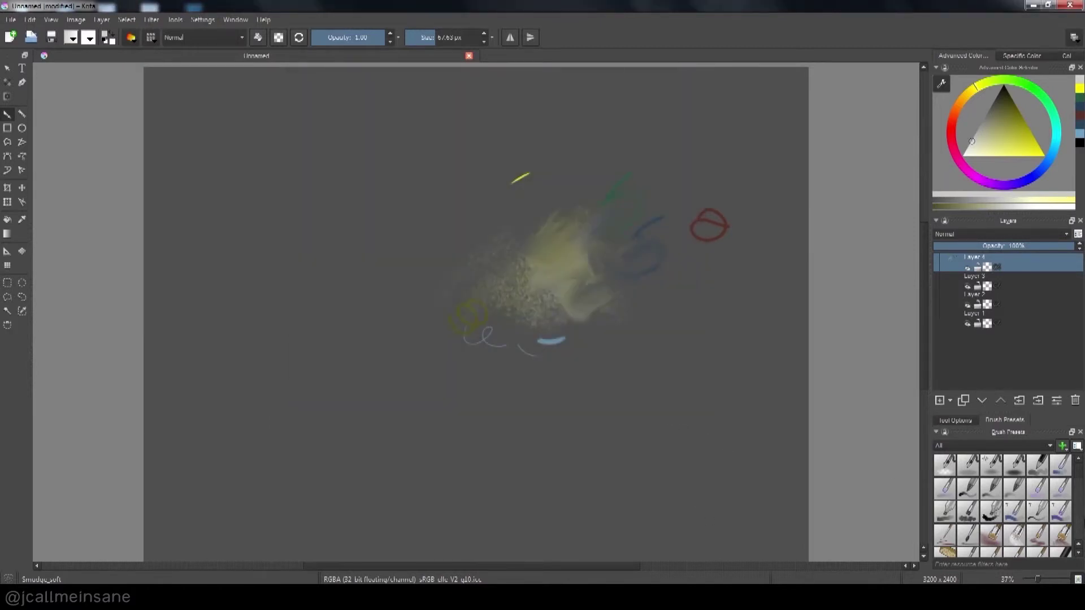
# Try the TutorialBrush, FurBrush and CustomPencil_Thin presets in the Brush Presets docker
pyautogui.scroll(-5, 1079, 497)
pyautogui.click(1062, 545)
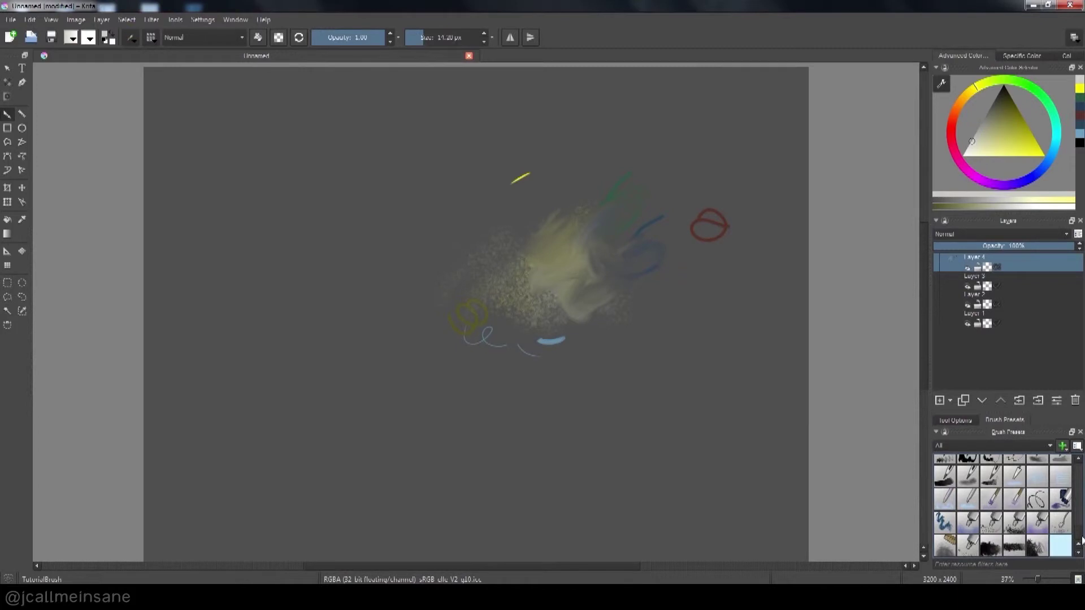
pyautogui.scroll(10, 1082, 540)
pyautogui.click(1038, 514)
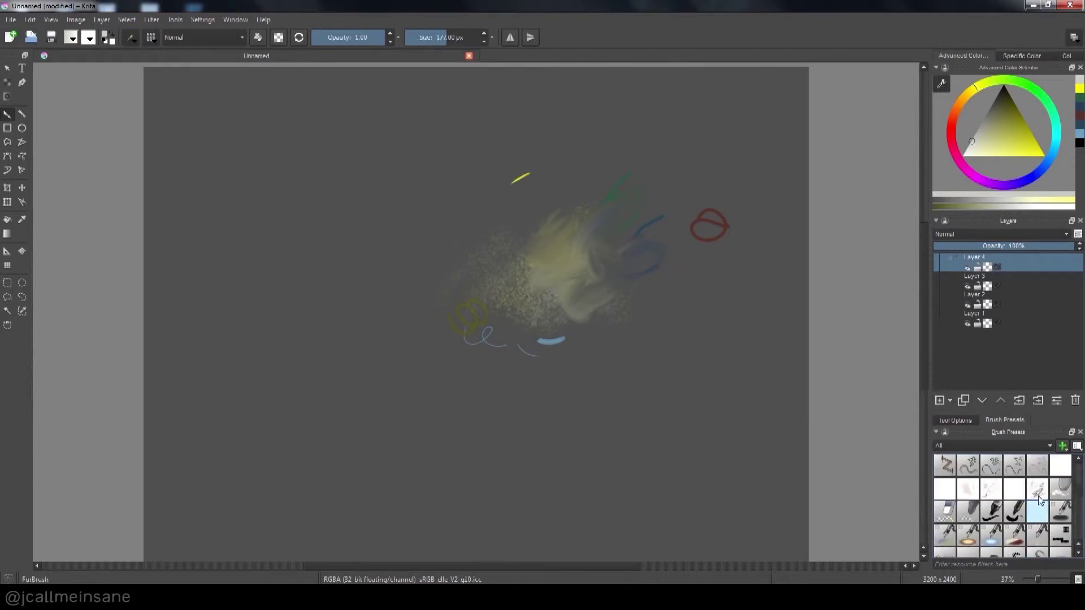
pyautogui.click(1039, 498)
# Check the preset tag list and keep the docker showing All presets
pyautogui.scroll(-3, 1080, 487)
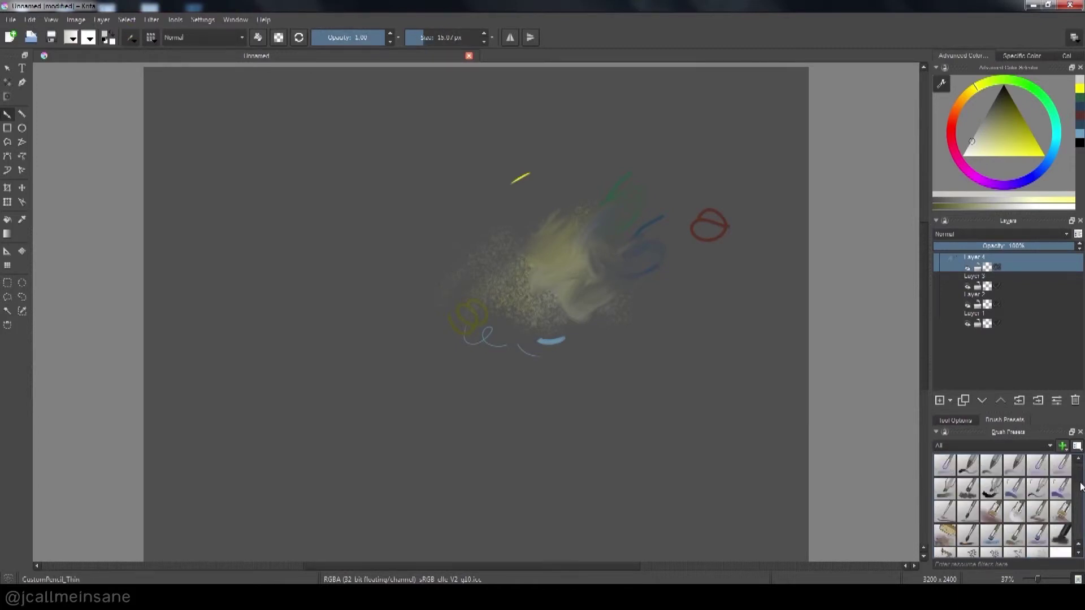
pyautogui.scroll(2, 1080, 487)
pyautogui.click(1073, 449)
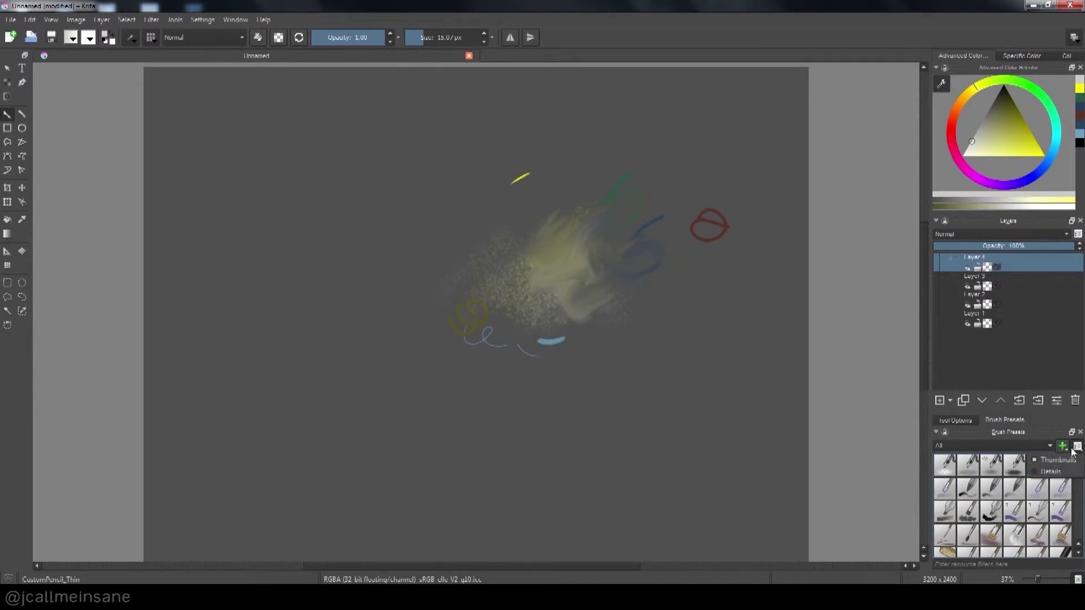
pyautogui.click(1065, 447)
pyautogui.click(1040, 445)
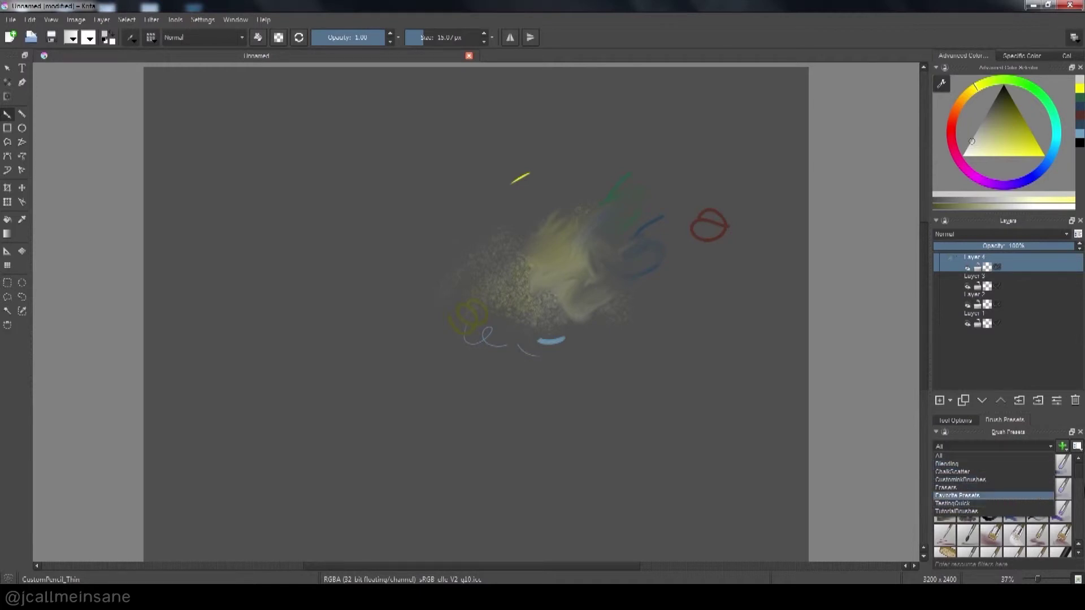
pyautogui.click(1048, 456)
pyautogui.click(1048, 446)
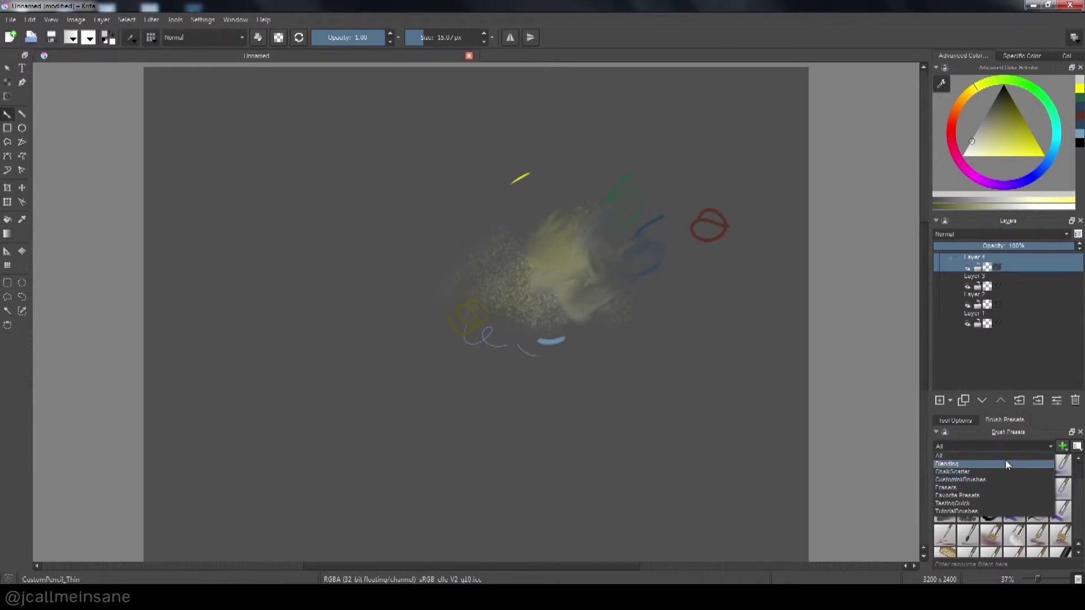
pyautogui.press('Escape')
# Select the Eraser_circle preset
pyautogui.scroll(-2, 1082, 480)
pyautogui.scroll(-3, 1080, 486)
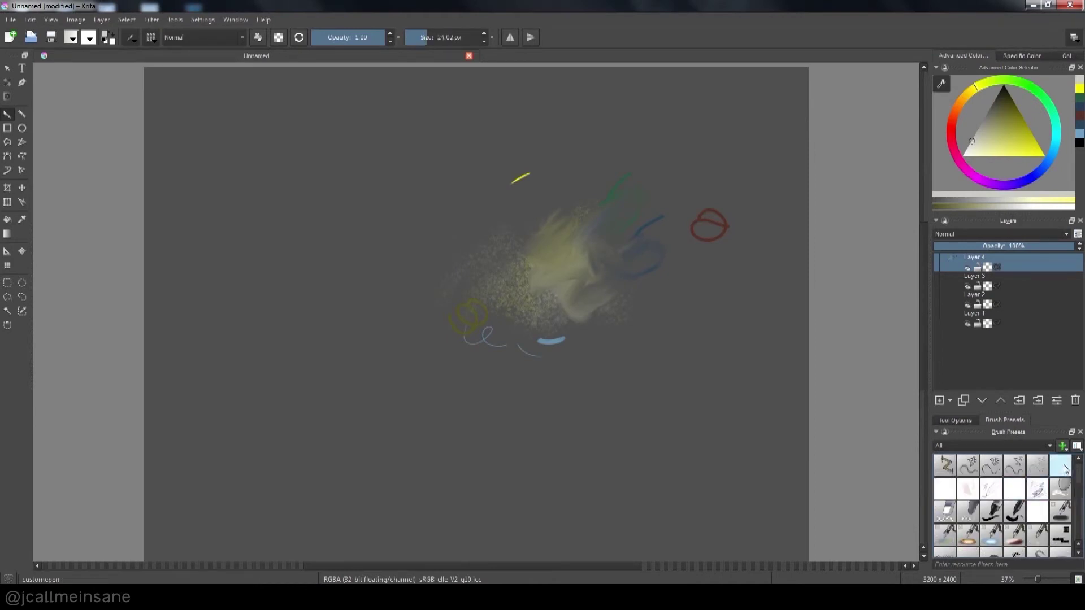
pyautogui.click(1061, 489)
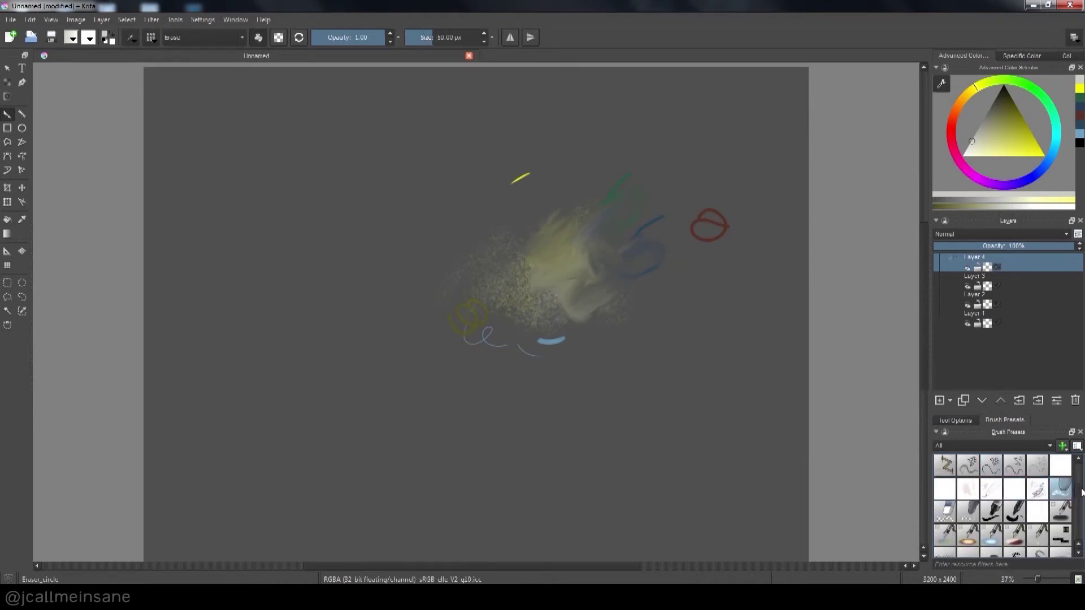
pyautogui.scroll(1, 1080, 486)
pyautogui.scroll(-3, 1081, 486)
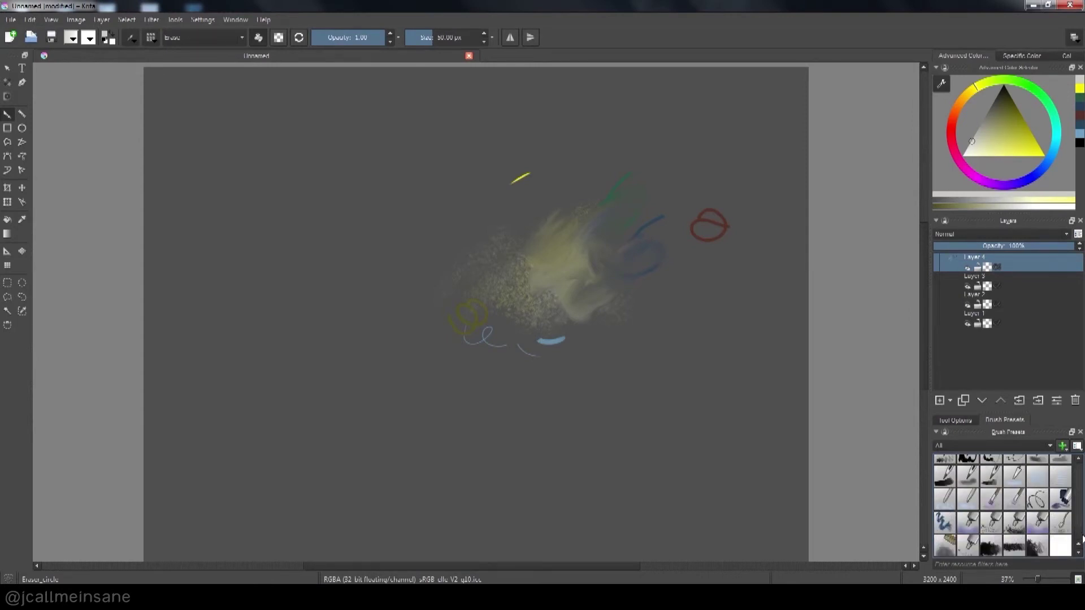
pyautogui.scroll(3, 1083, 536)
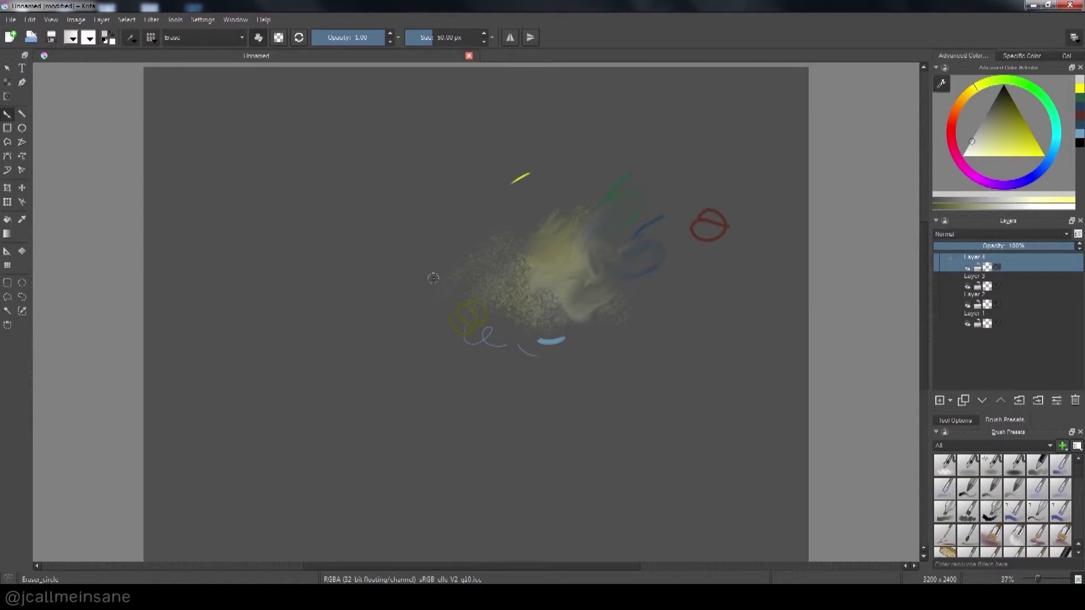
# Erase the yellow, gold, blue and red scribbles with Eraser_circle until the canvas is blank
pyautogui.moveTo(546, 304)
pyautogui.mouseDown()
pyautogui.moveTo(597, 225)
pyautogui.moveTo(528, 243)
pyautogui.moveTo(567, 196)
pyautogui.mouseUp()
pyautogui.moveTo(472, 248); pyautogui.dragTo(490, 193)
pyautogui.moveTo(442, 304)
pyautogui.mouseDown()
pyautogui.moveTo(513, 276)
pyautogui.moveTo(503, 304)
pyautogui.moveTo(563, 268)
pyautogui.moveTo(526, 331)
pyautogui.moveTo(569, 301)
pyautogui.moveTo(531, 352)
pyautogui.moveTo(569, 332)
pyautogui.moveTo(480, 362)
pyautogui.moveTo(491, 341)
pyautogui.moveTo(471, 348)
pyautogui.moveTo(469, 318)
pyautogui.moveTo(509, 277)
pyautogui.moveTo(433, 303)
pyautogui.mouseUp()
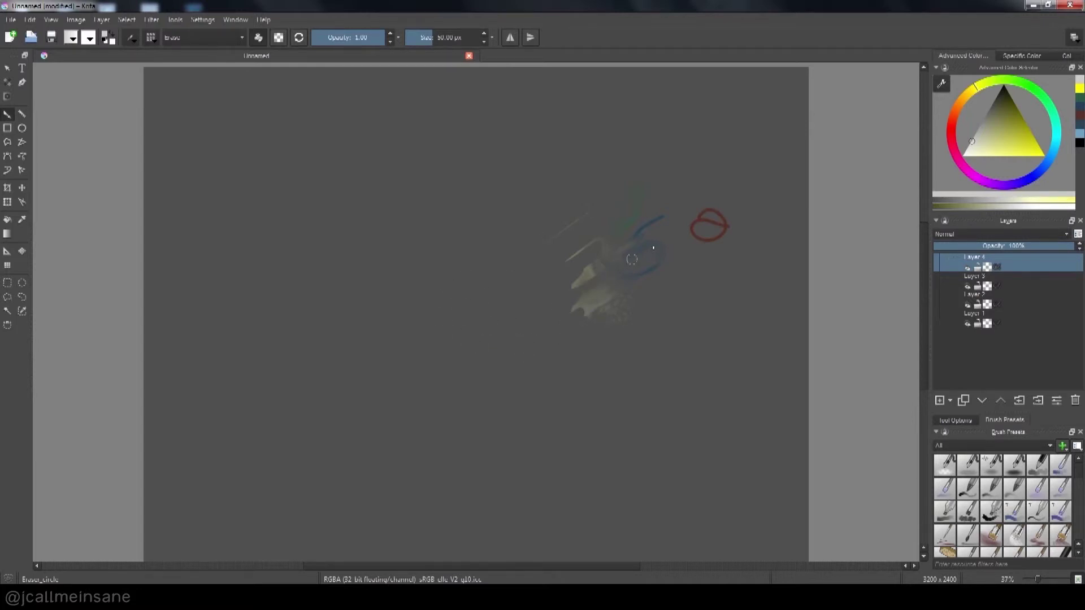
pyautogui.moveTo(632, 260)
pyautogui.mouseDown()
pyautogui.moveTo(538, 323)
pyautogui.moveTo(638, 278)
pyautogui.moveTo(617, 318)
pyautogui.mouseUp()
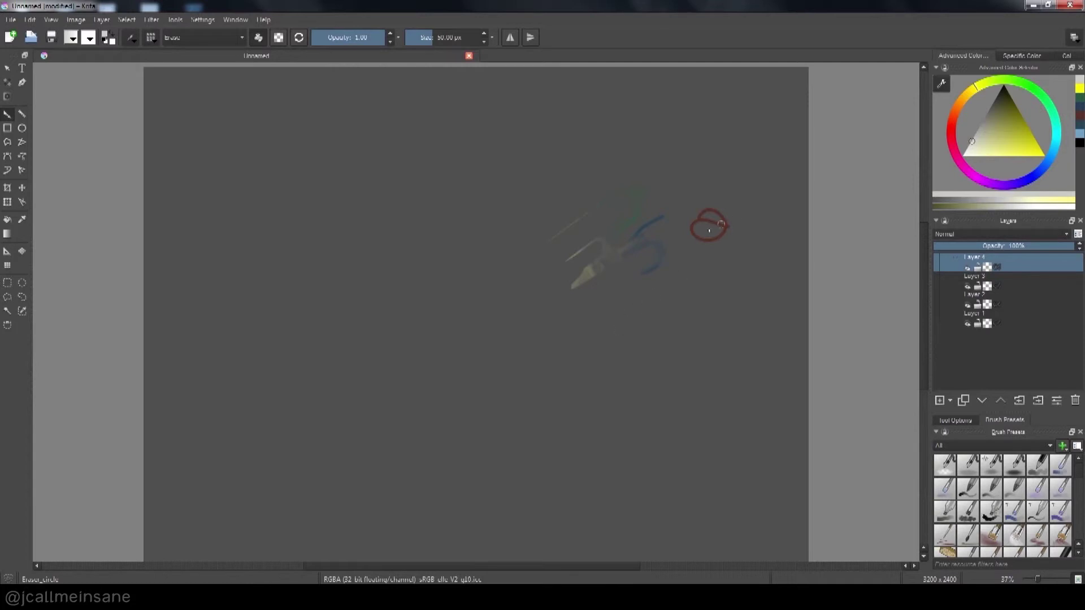
pyautogui.moveTo(721, 224)
pyautogui.mouseDown()
pyautogui.moveTo(654, 263)
pyautogui.moveTo(670, 256)
pyautogui.moveTo(565, 293)
pyautogui.moveTo(680, 207)
pyautogui.moveTo(591, 253)
pyautogui.moveTo(650, 209)
pyautogui.moveTo(557, 235)
pyautogui.mouseUp()
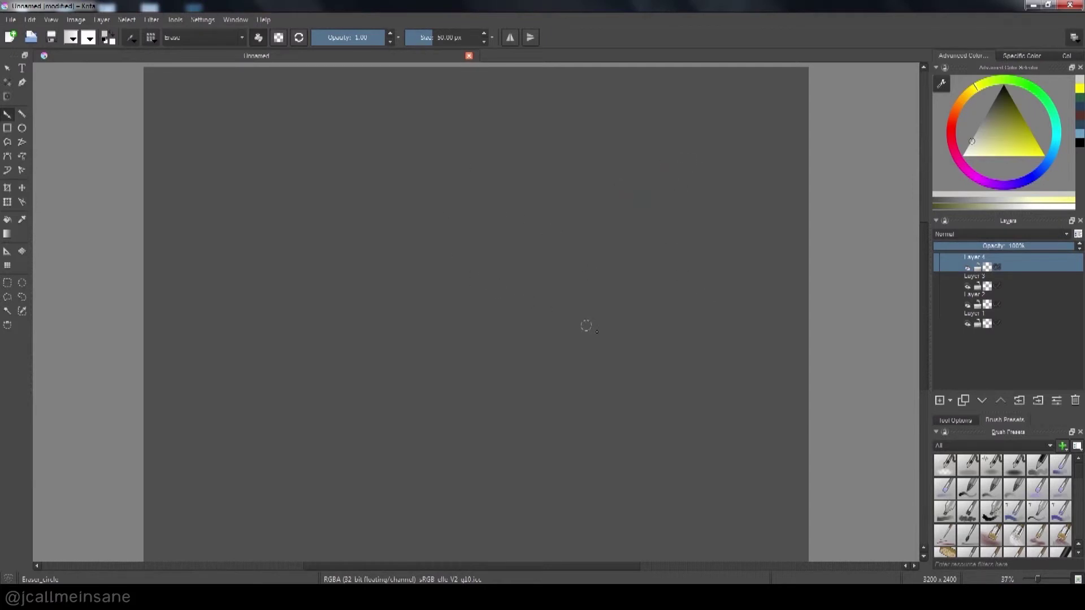
pyautogui.scroll(-2, 1073, 483)
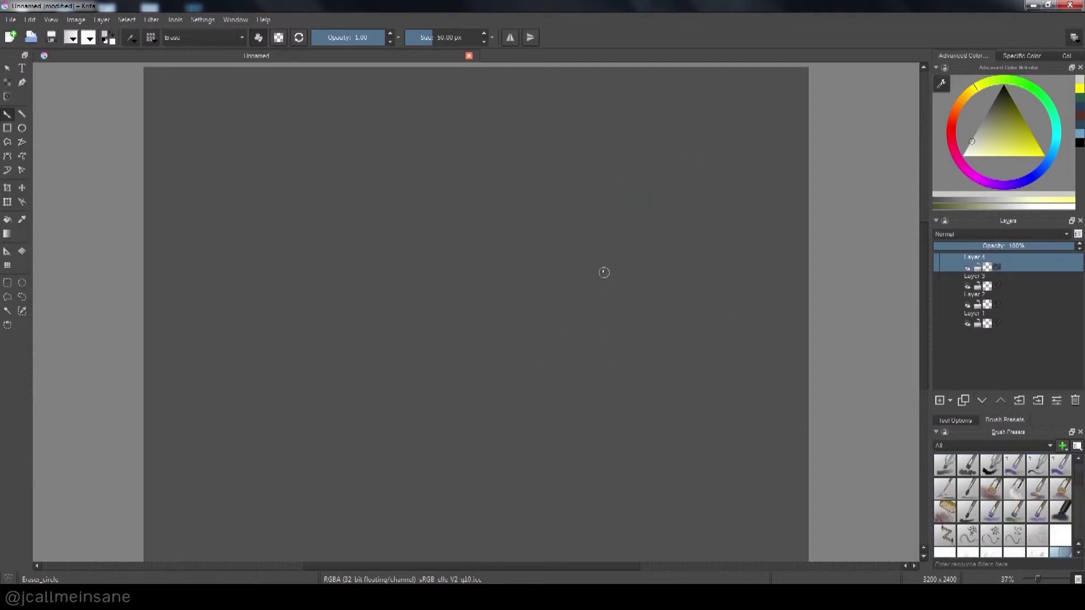